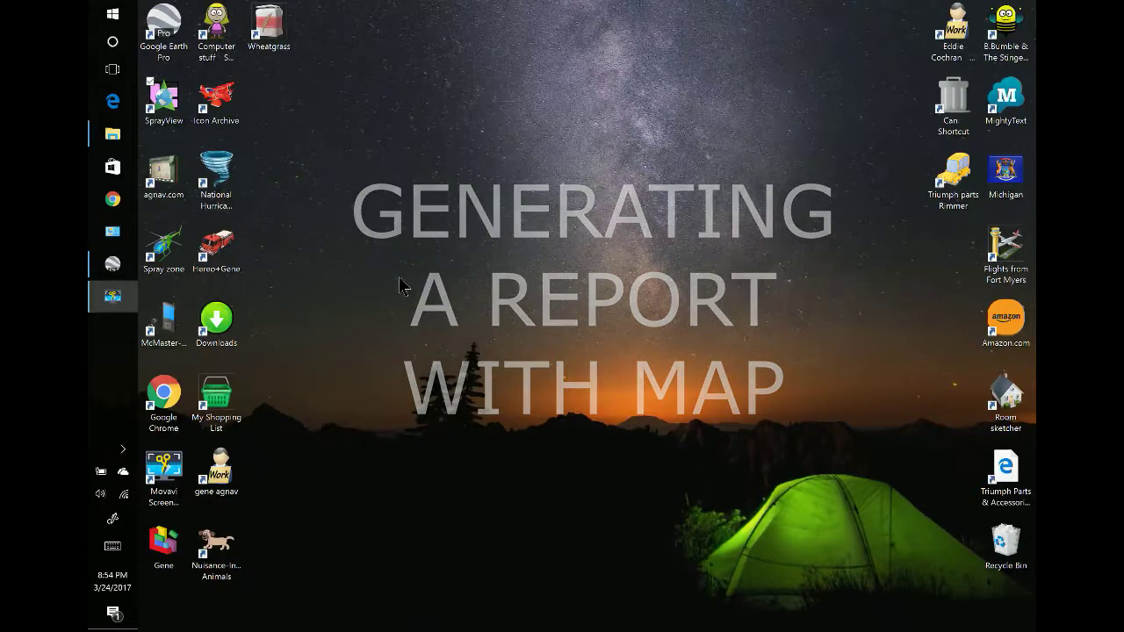
Launch SprayView and load all four area files from the Spray zone folder onto the map.
{"action": "left_click", "coordinate": [166, 105]}
{"action": "double_click", "coordinate": [166, 106]}
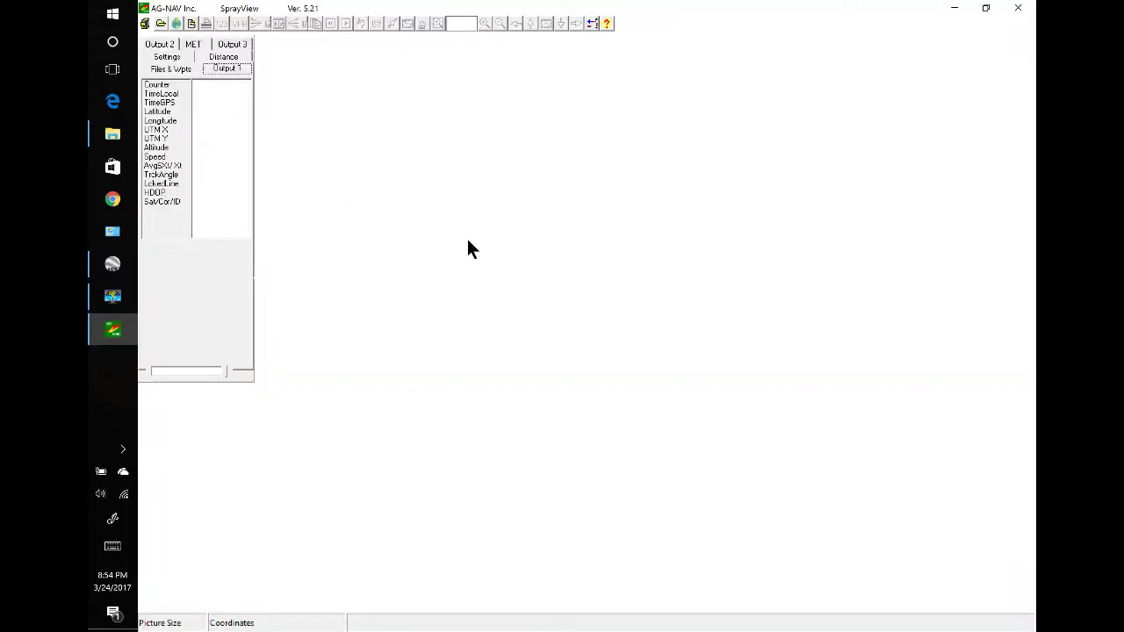
{"action": "left_click", "coordinate": [160, 23]}
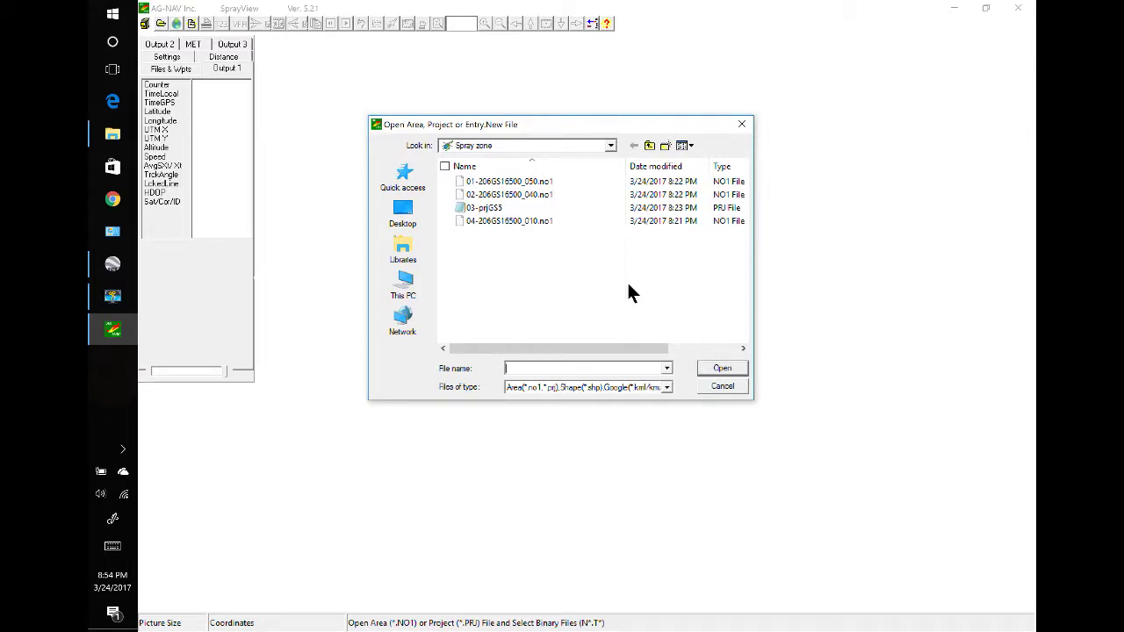
{"action": "left_click", "coordinate": [446, 220]}
{"action": "left_click", "coordinate": [446, 194]}
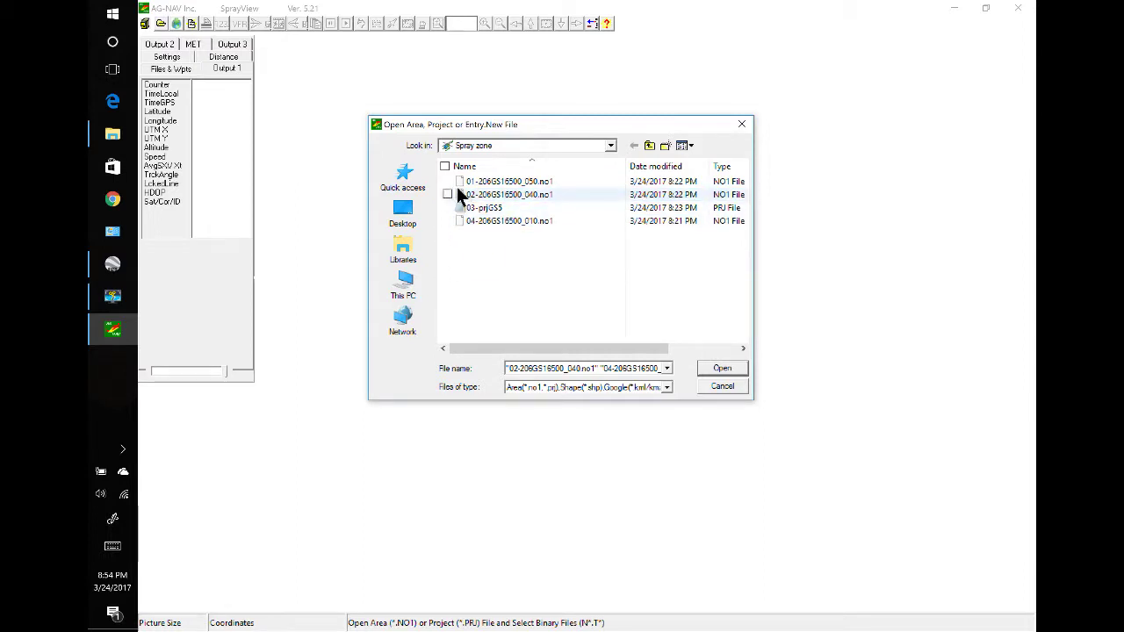
{"action": "left_click", "coordinate": [444, 166]}
{"action": "left_click", "coordinate": [497, 280]}
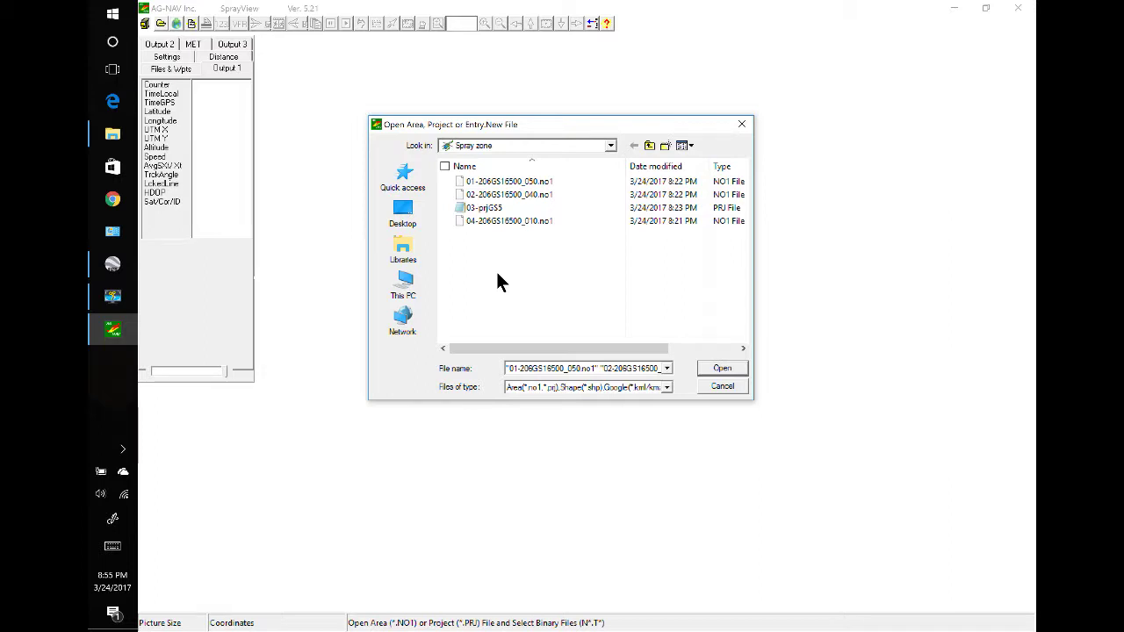
{"action": "left_click", "coordinate": [446, 167]}
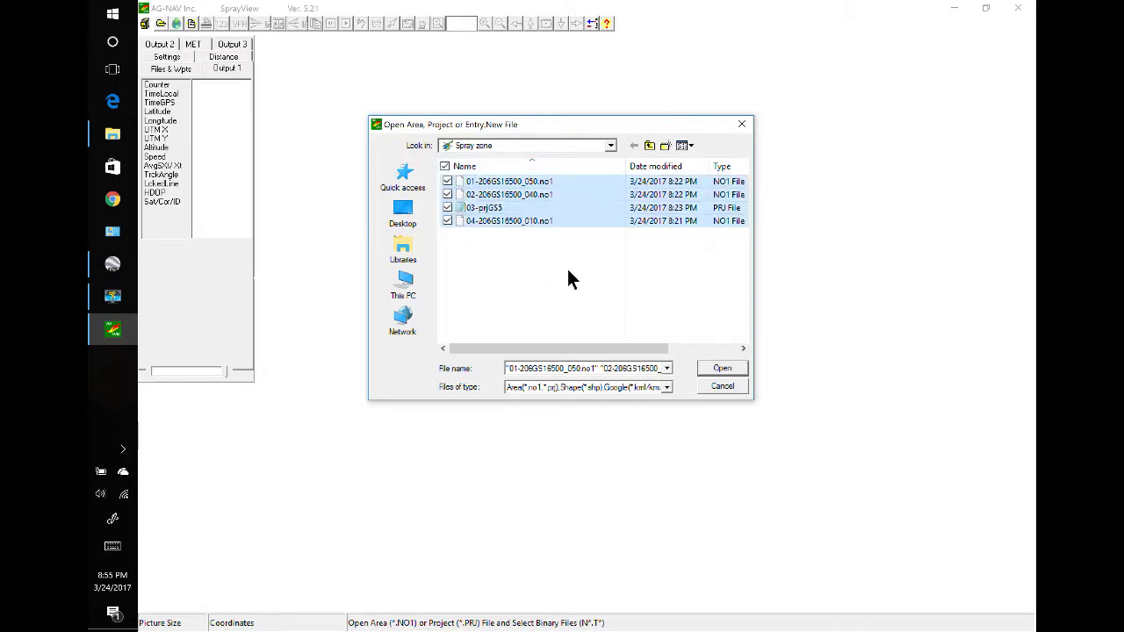
{"action": "left_click", "coordinate": [730, 369]}
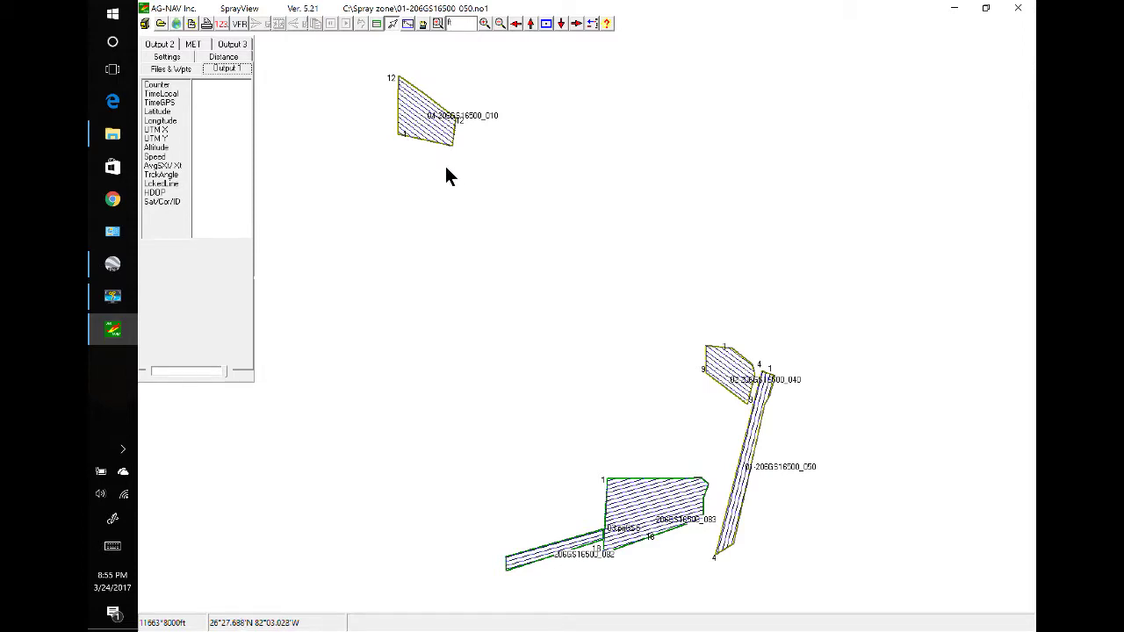
Add the n6060816.t15 and n6060816.t18 flight data files to the map.
{"action": "left_click", "coordinate": [146, 24]}
{"action": "left_click", "coordinate": [148, 62]}
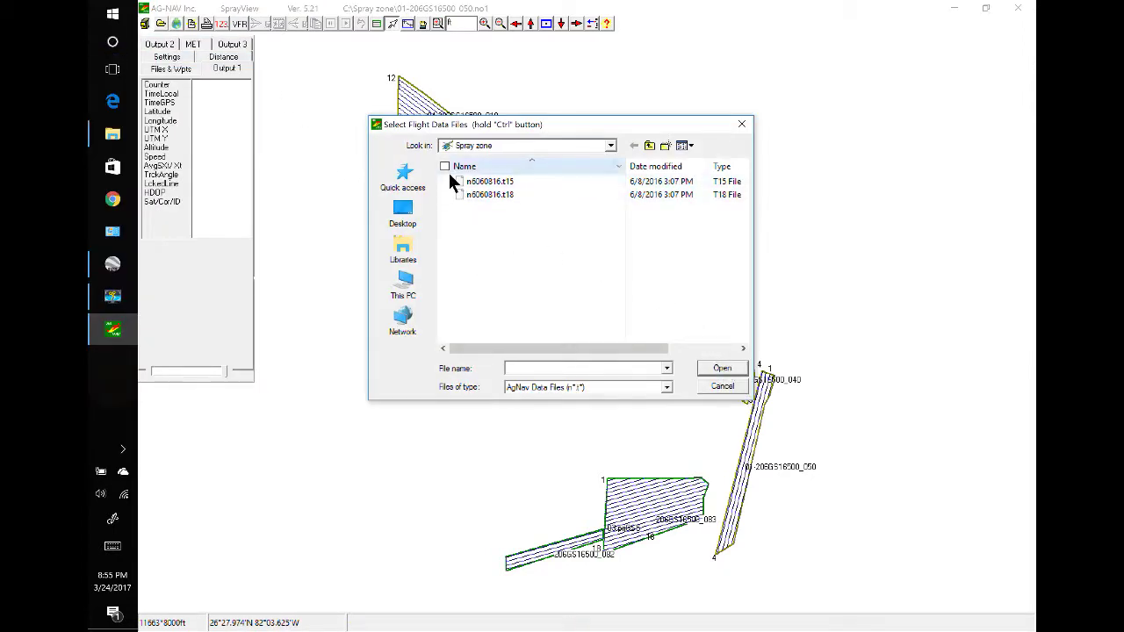
{"action": "left_click", "coordinate": [444, 167]}
{"action": "left_click", "coordinate": [713, 367]}
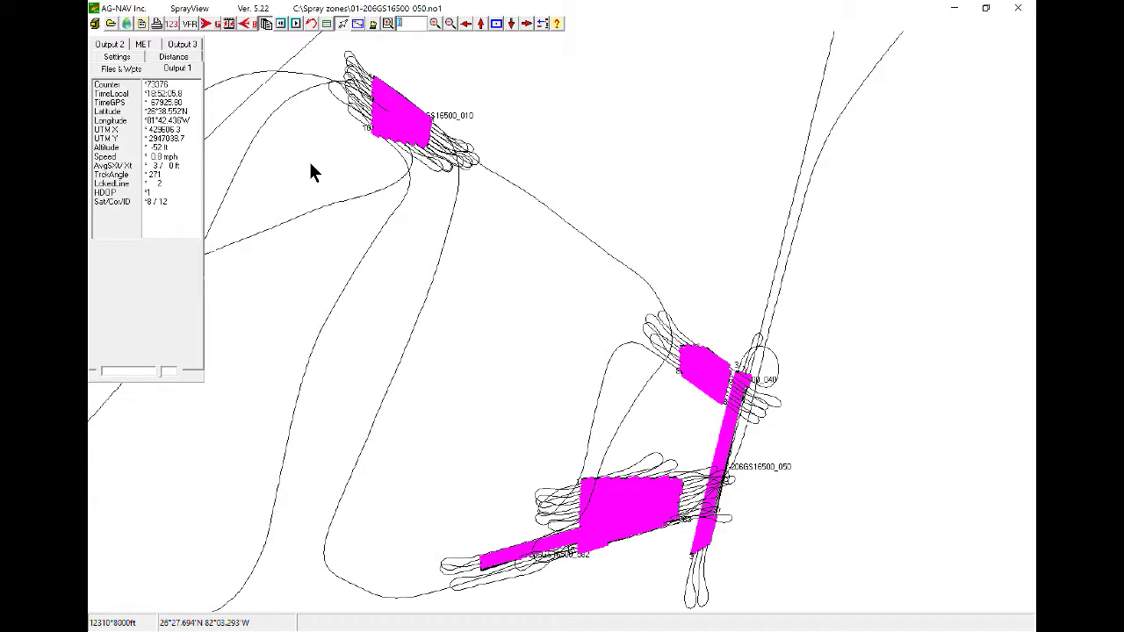
{"action": "left_click", "coordinate": [95, 25]}
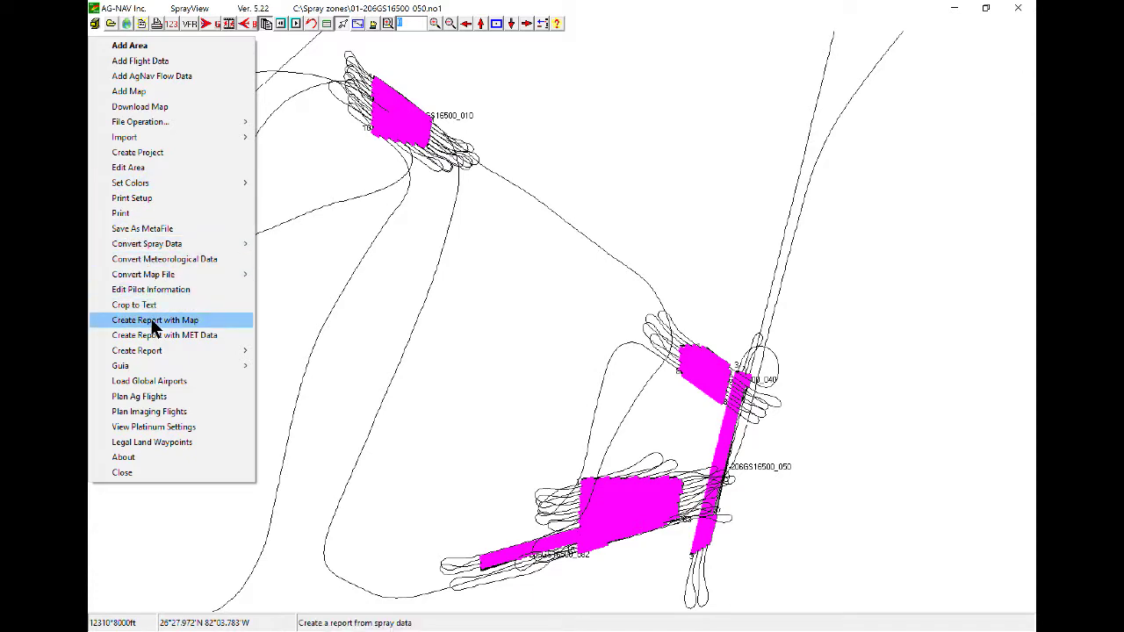
Start a report with map and apply default Client, Pilot, Operator and Aircraft info.
{"action": "left_click", "coordinate": [153, 321]}
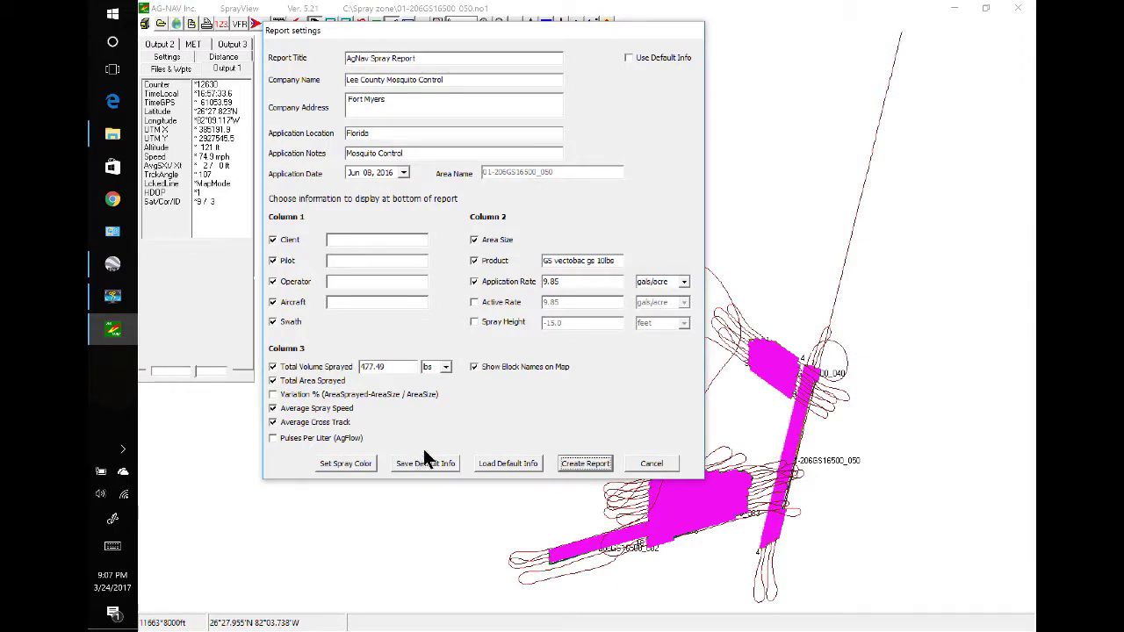
{"action": "left_click", "coordinate": [627, 53]}
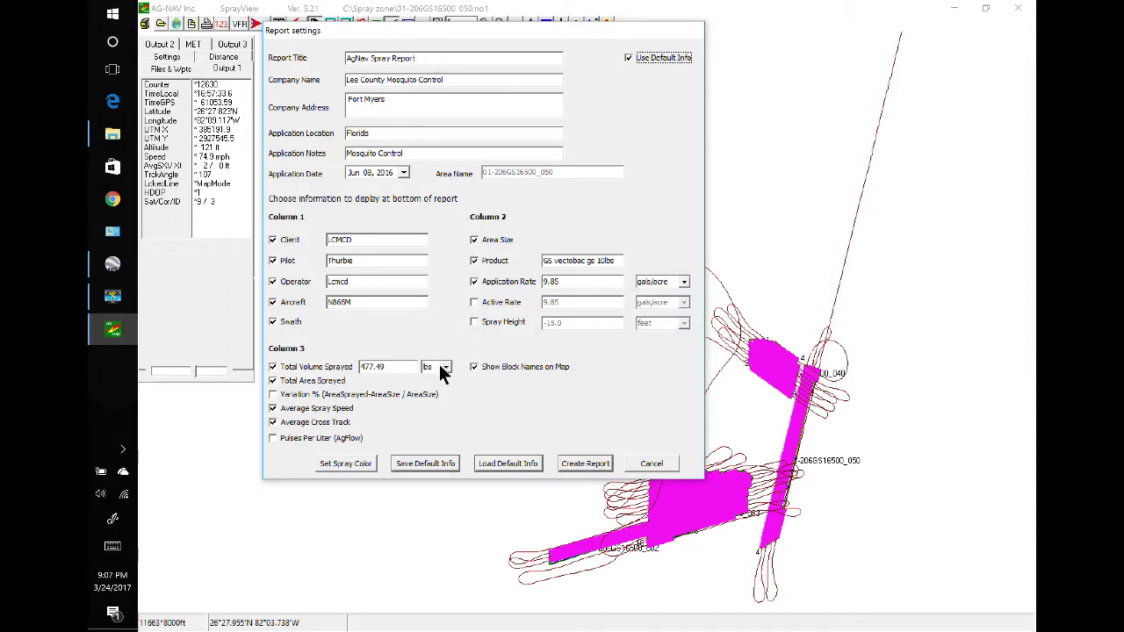
Save the report defaults as a Spray zone file in Desktop > Spray zone, then reload them.
{"action": "left_click", "coordinate": [424, 463]}
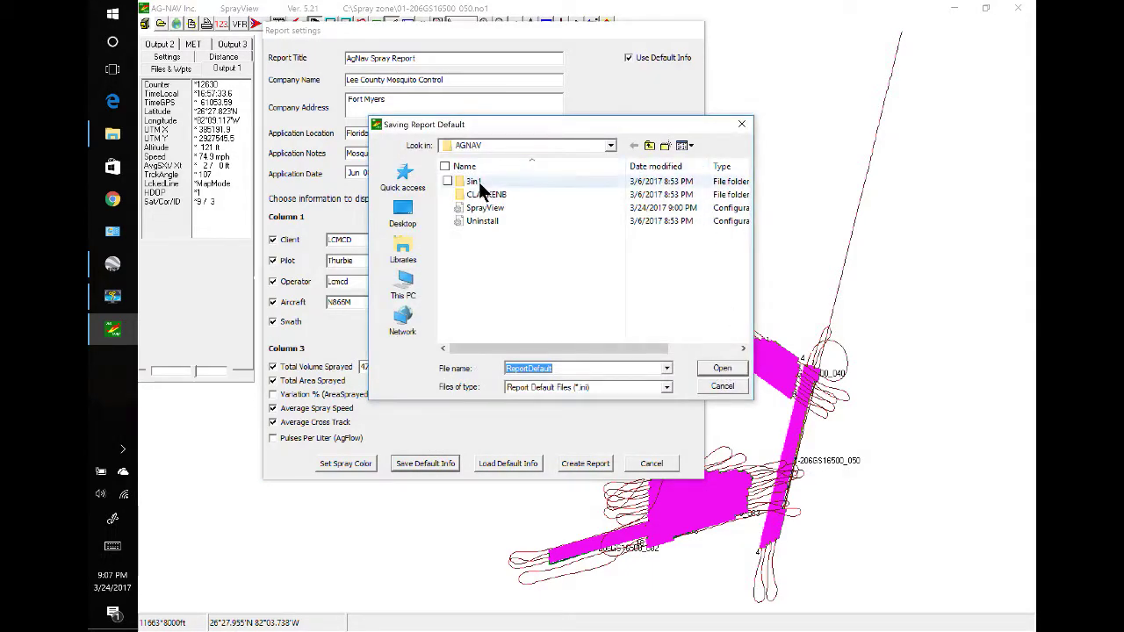
{"action": "left_click", "coordinate": [410, 214]}
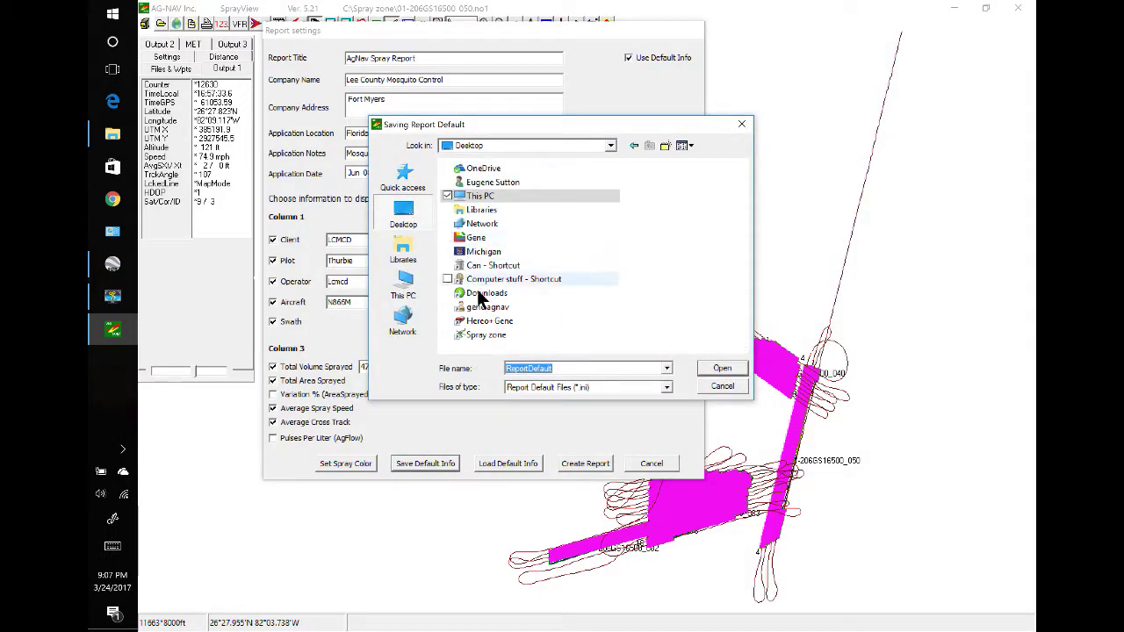
{"action": "double_click", "coordinate": [485, 336]}
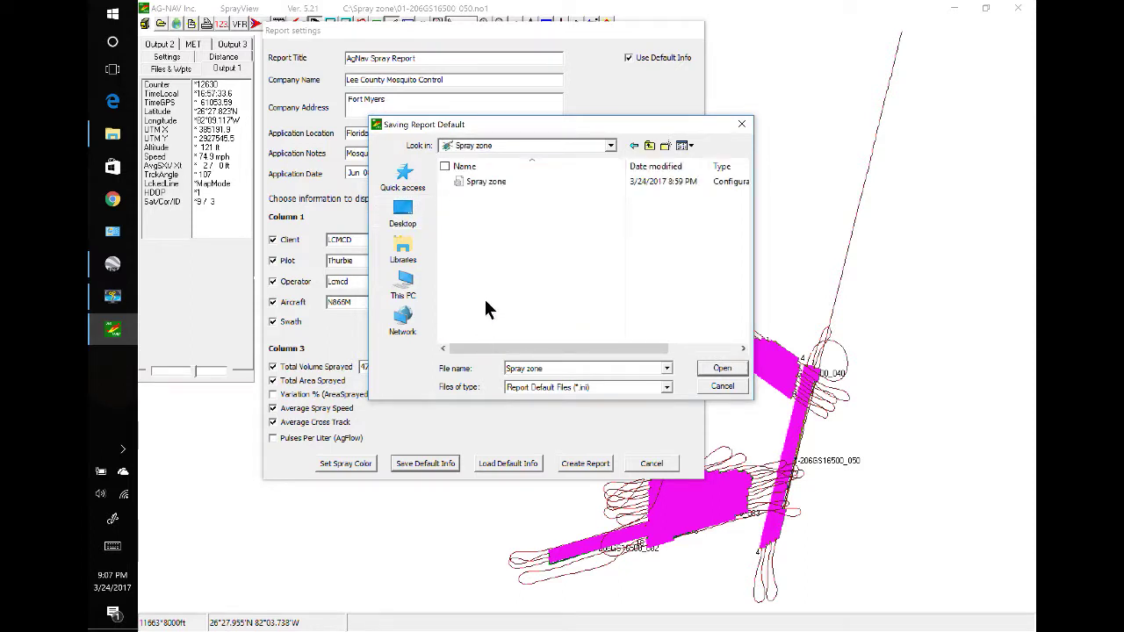
{"action": "left_click", "coordinate": [718, 369]}
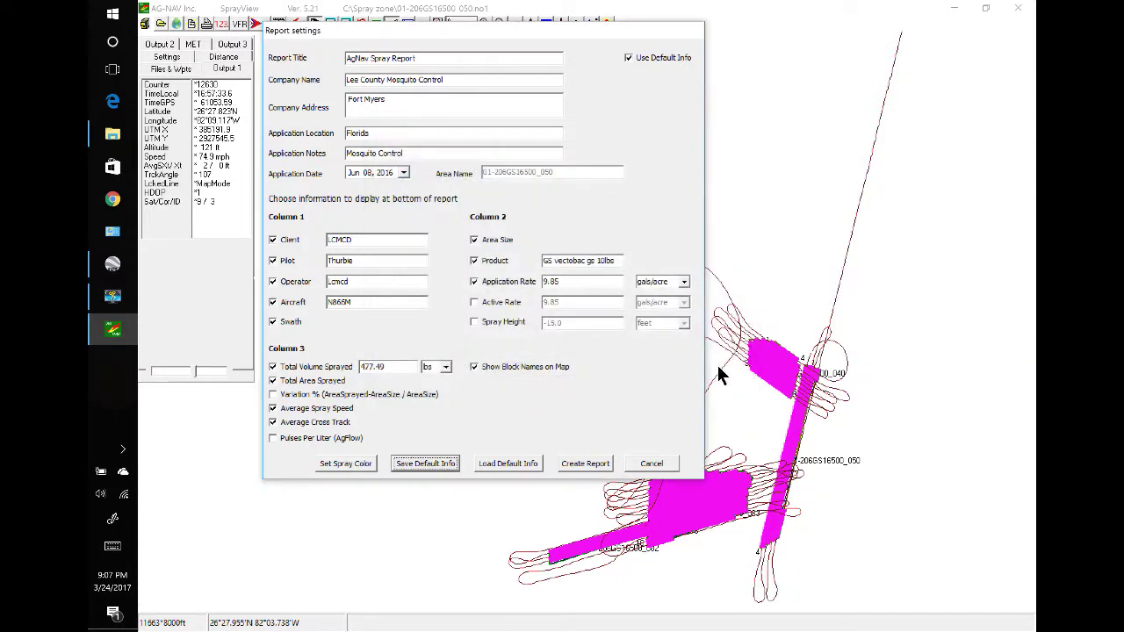
{"action": "left_click", "coordinate": [514, 460]}
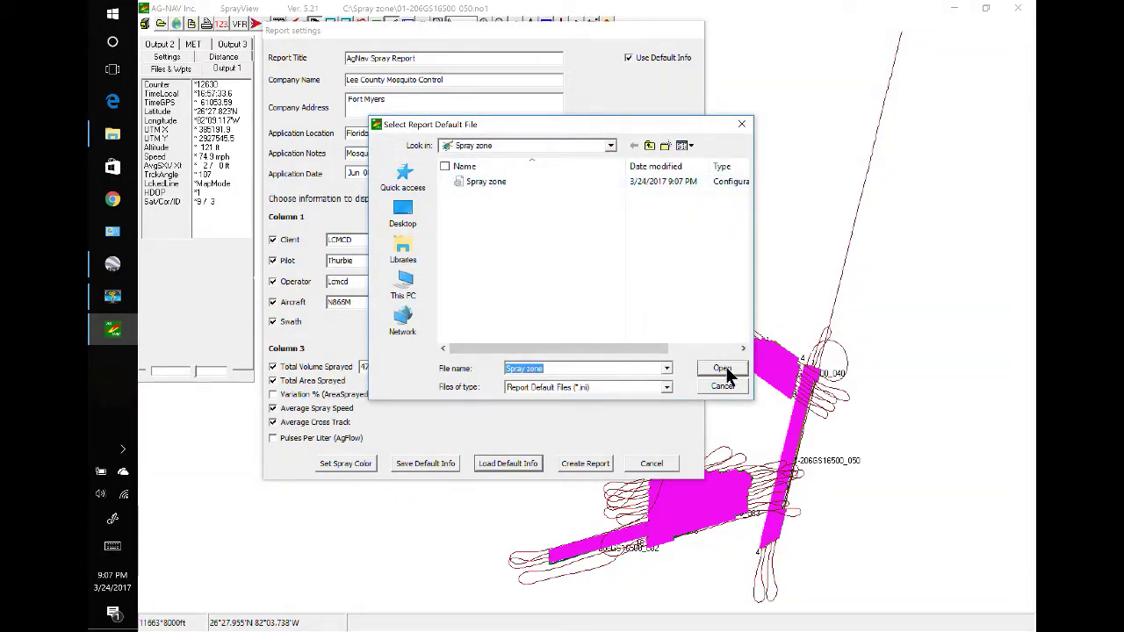
{"action": "left_click", "coordinate": [725, 366]}
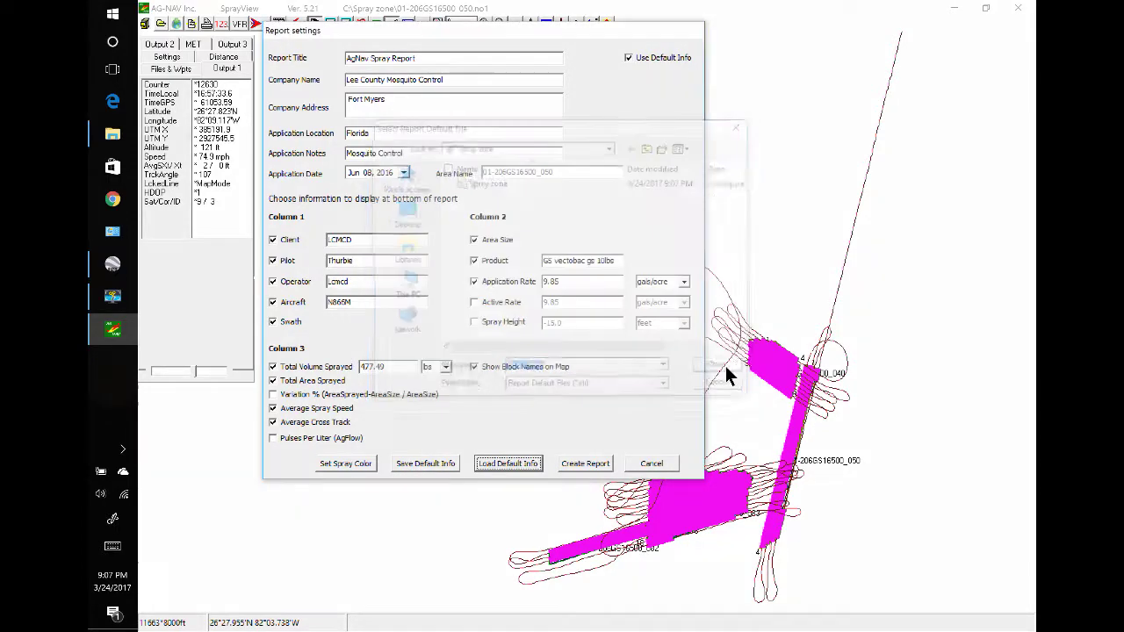
Generate the AgNav Spray Report preview, scroll to the Spray Summary, and start saving it as PDF.
{"action": "left_click", "coordinate": [578, 461]}
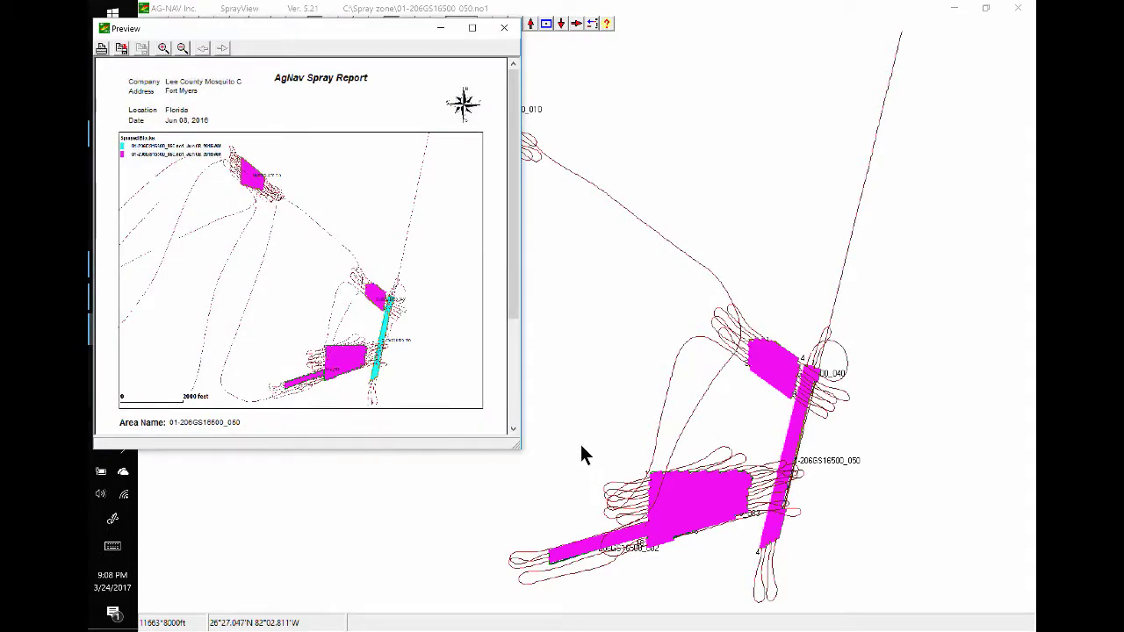
{"action": "left_click_drag", "start_coordinate": [370, 27], "coordinate": [601, 88]}
{"action": "left_click_drag", "start_coordinate": [742, 284], "coordinate": [746, 406]}
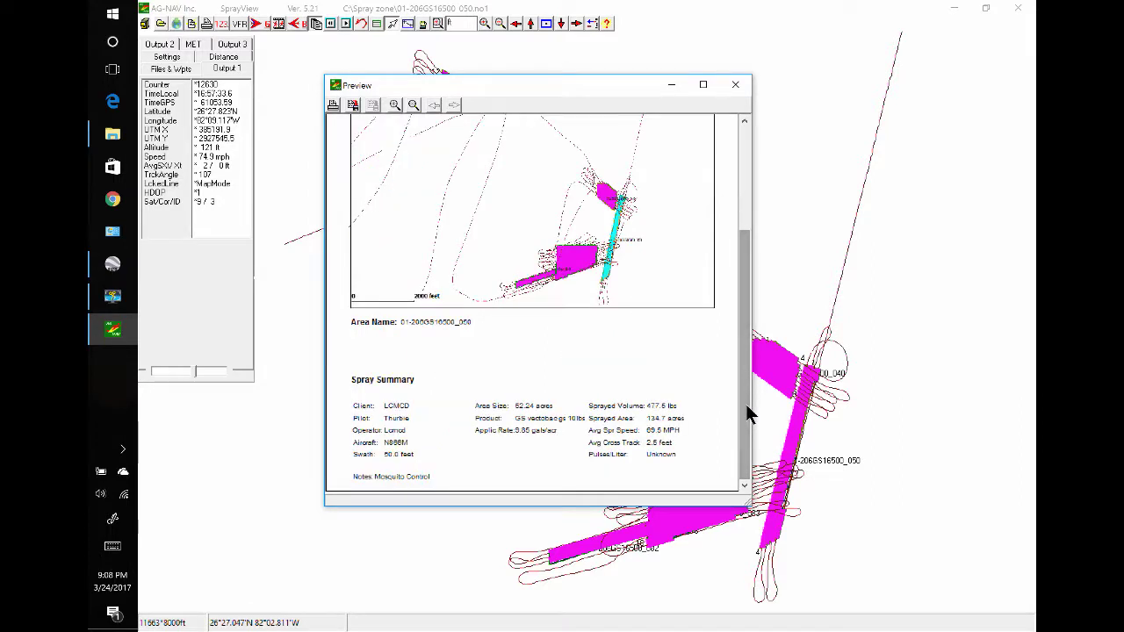
{"action": "left_click", "coordinate": [353, 107]}
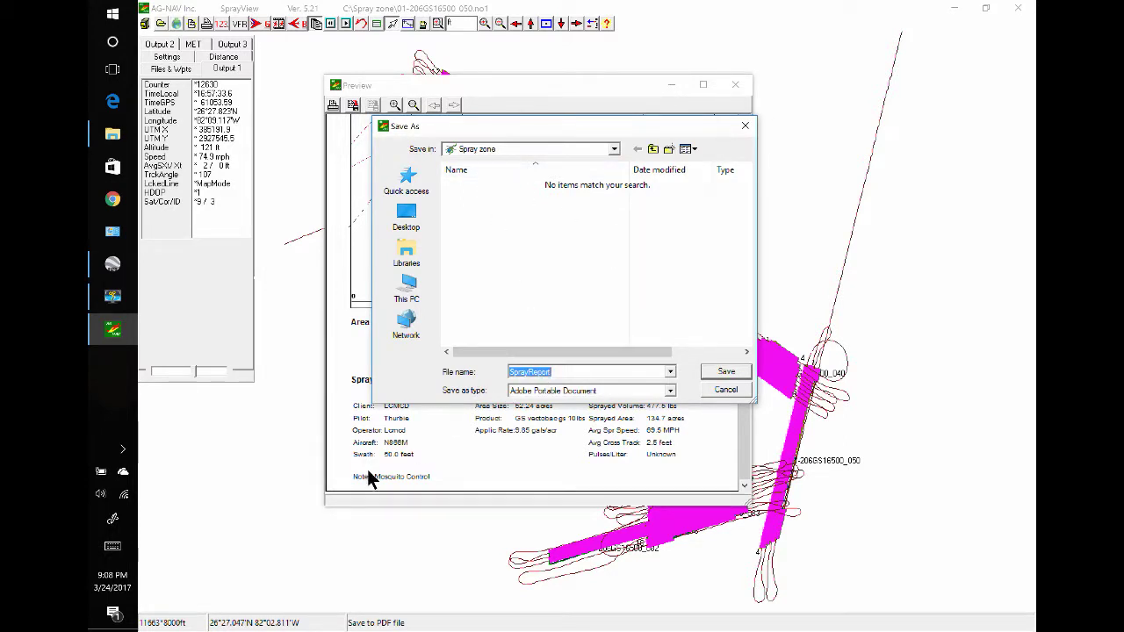
Save the report PDF under the name 'gs SprayReport'.
{"action": "left_click", "coordinate": [119, 548]}
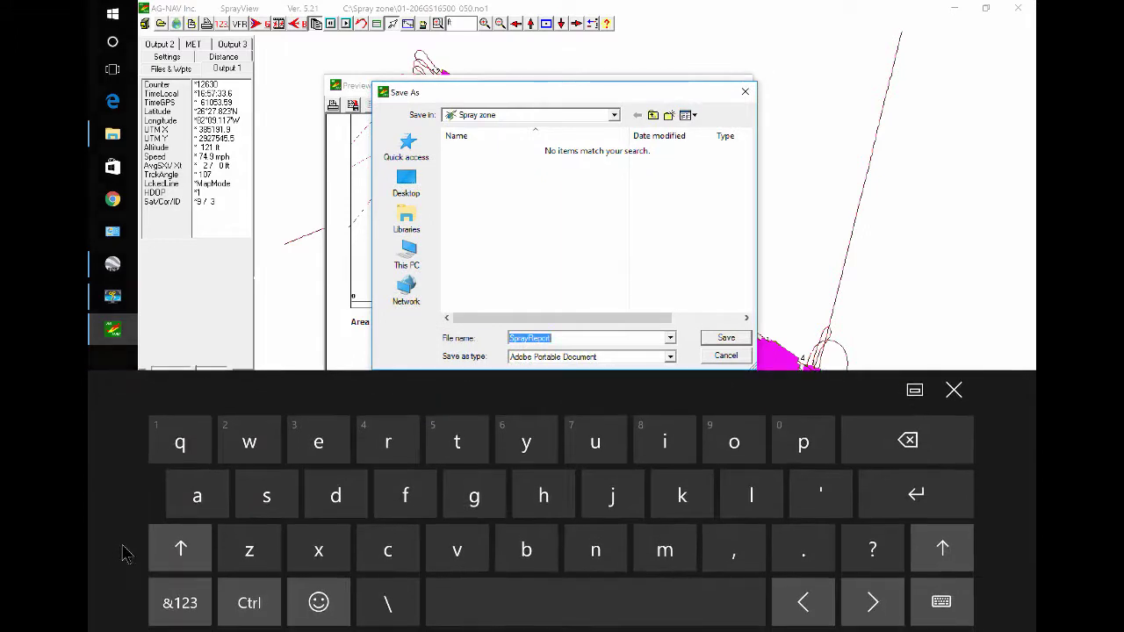
{"action": "left_click", "coordinate": [803, 603]}
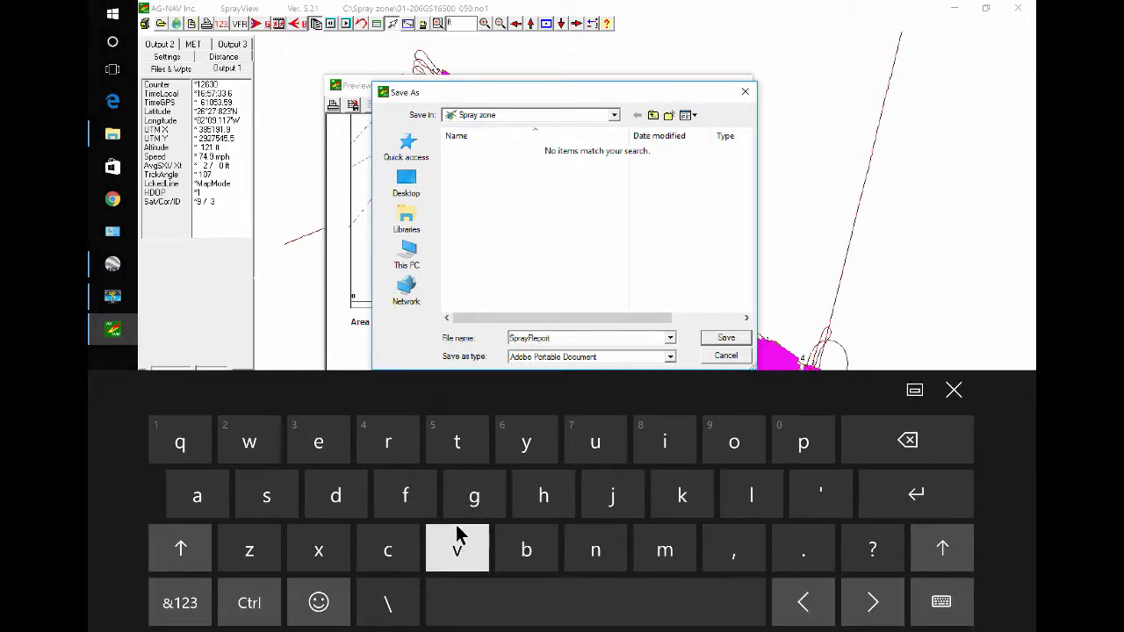
{"action": "left_click", "coordinate": [475, 499]}
{"action": "left_click", "coordinate": [264, 499]}
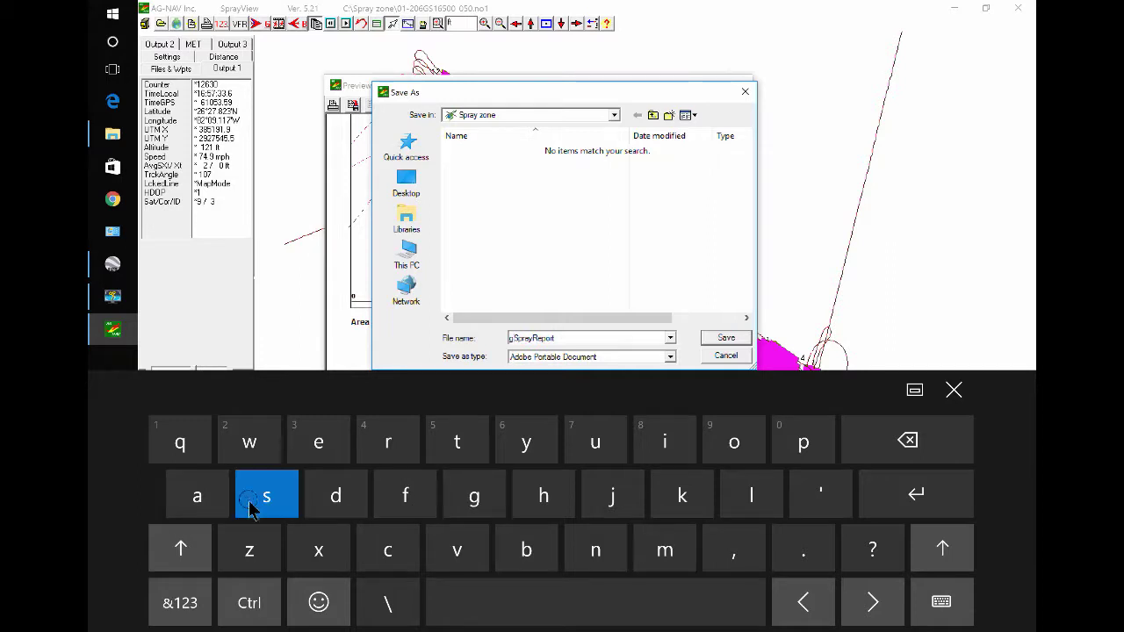
{"action": "left_click", "coordinate": [539, 604]}
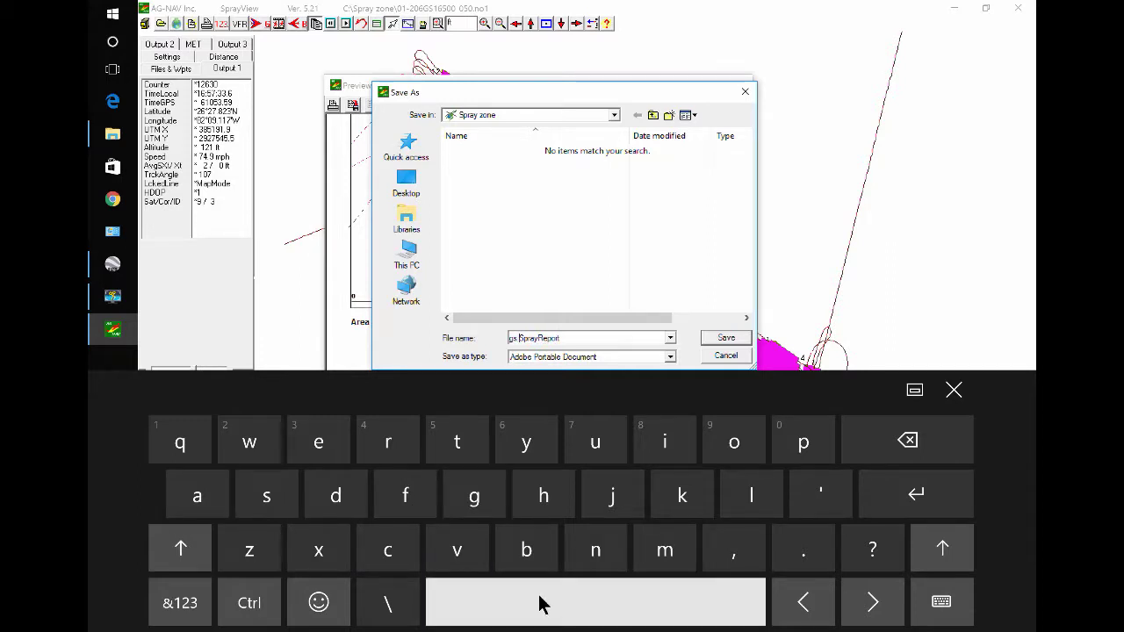
{"action": "left_click", "coordinate": [957, 391]}
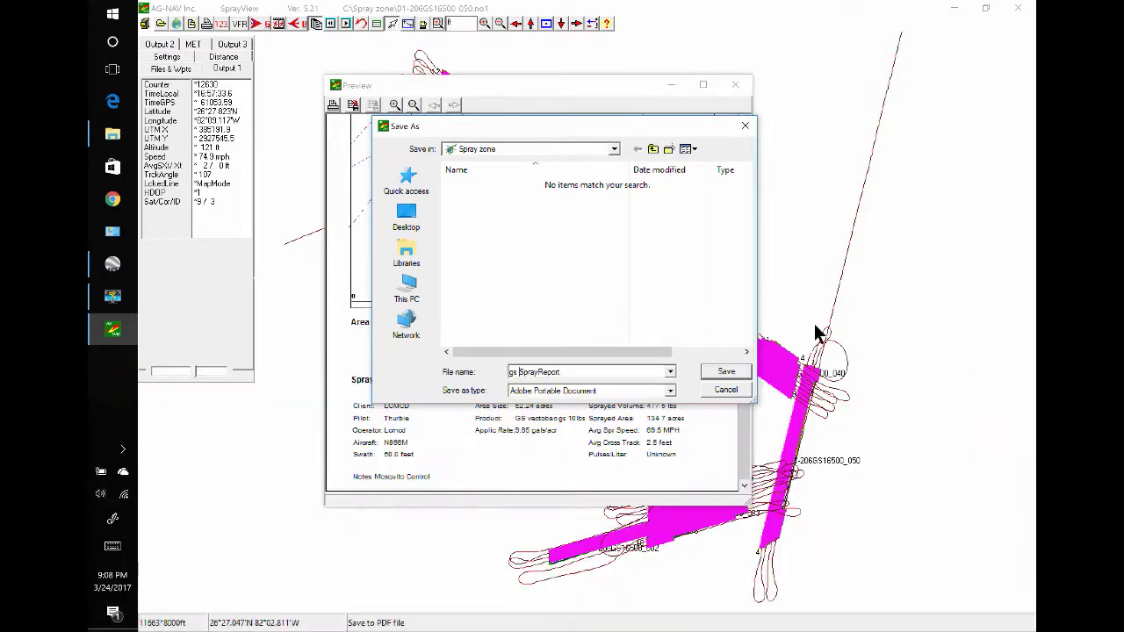
{"action": "left_click", "coordinate": [731, 369]}
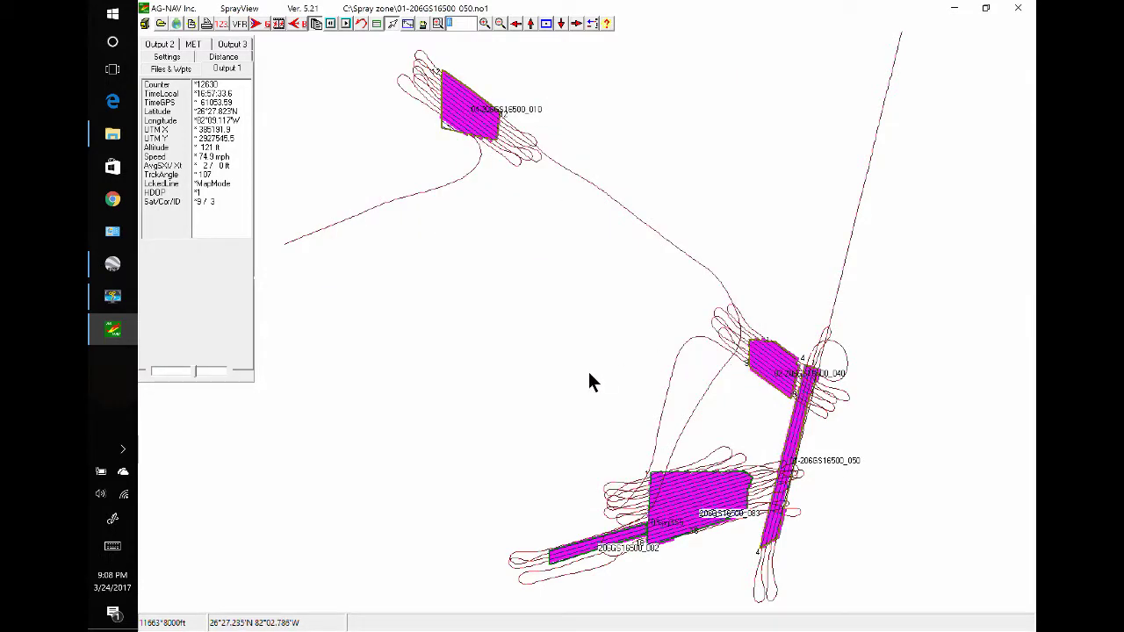
{"action": "left_click", "coordinate": [112, 133]}
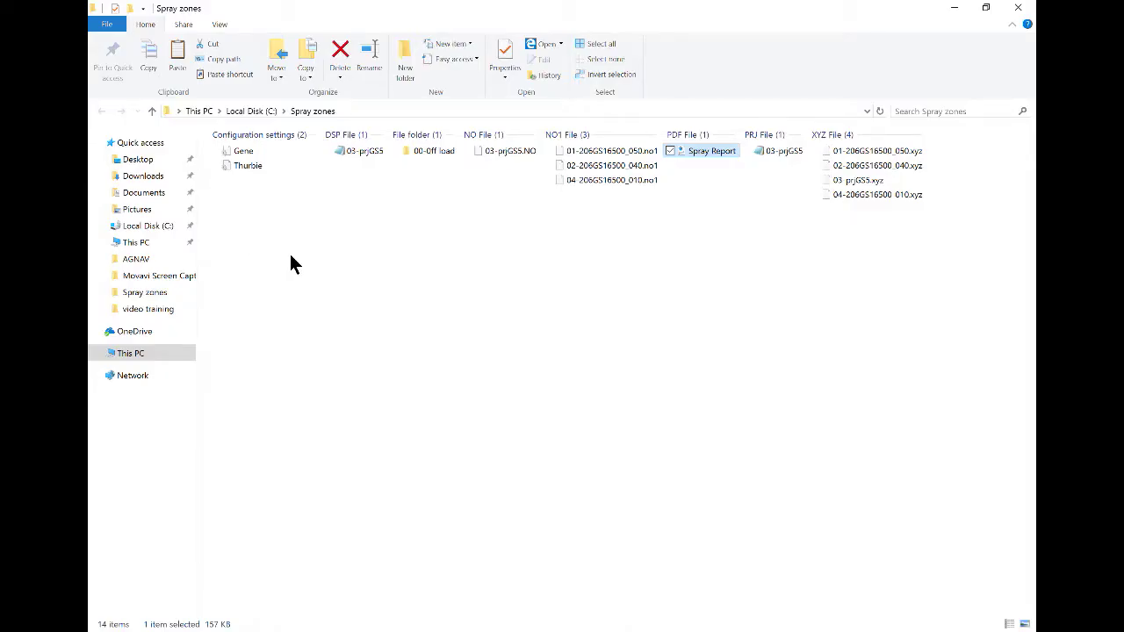
Open the Spray Report PDF from the Spray zones folder.
{"action": "double_click", "coordinate": [695, 150]}
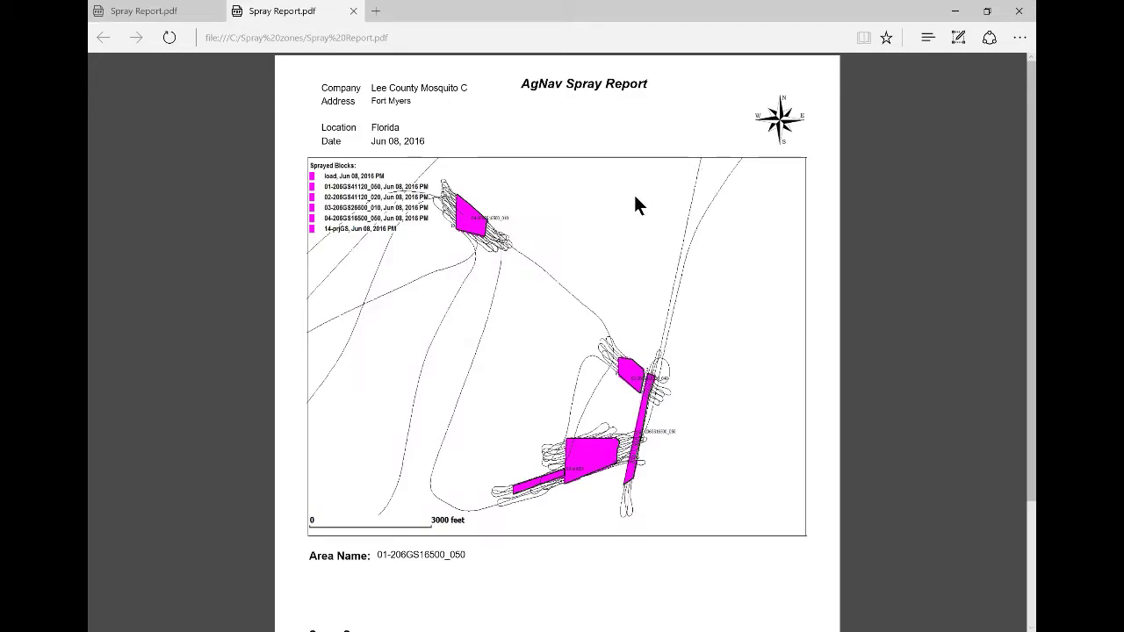
Scroll through the Spray Report PDF in Edge, then return to the SprayView map.
{"action": "scroll", "coordinate": [637, 205], "scroll_direction": "down", "scroll_amount": 2}
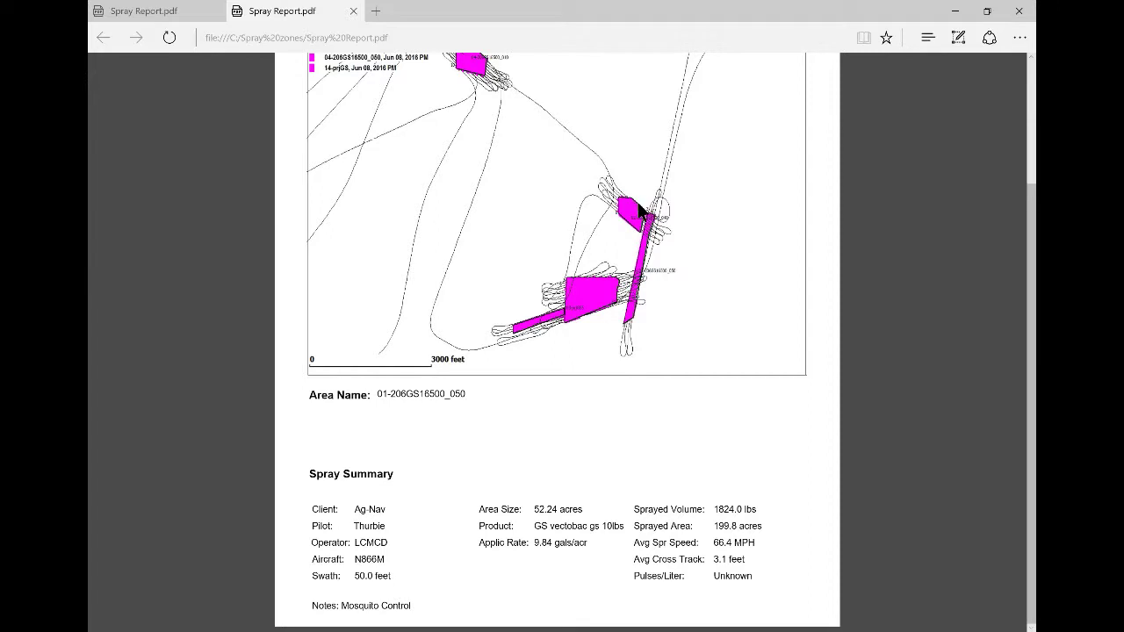
{"action": "scroll", "coordinate": [564, 217], "scroll_direction": "up", "scroll_amount": 2}
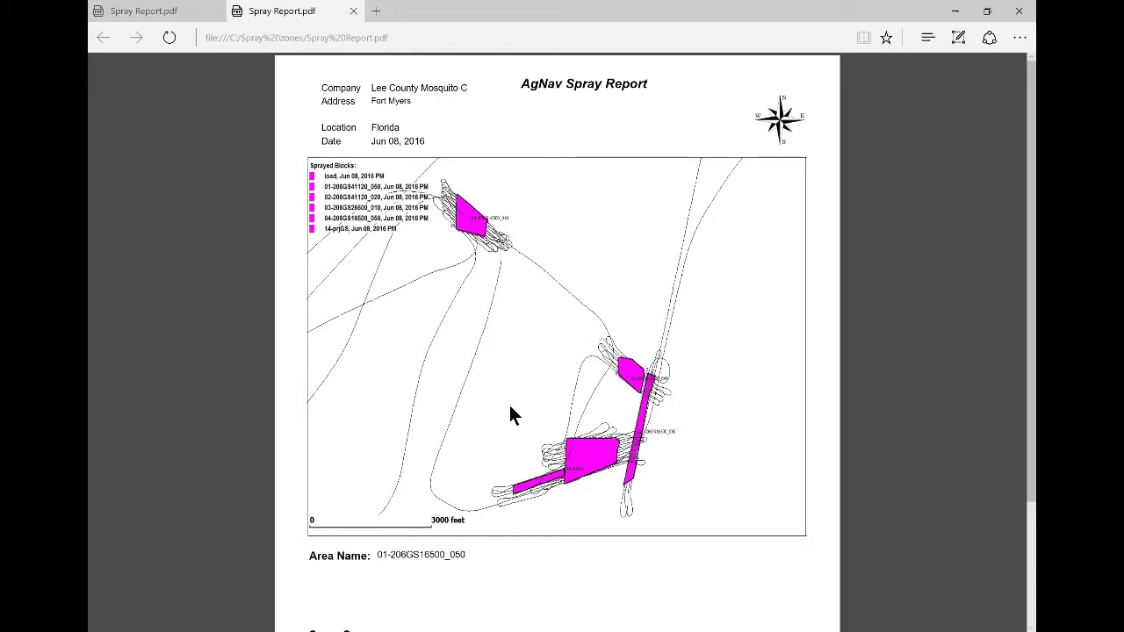
{"action": "key", "text": "alt+Tab"}
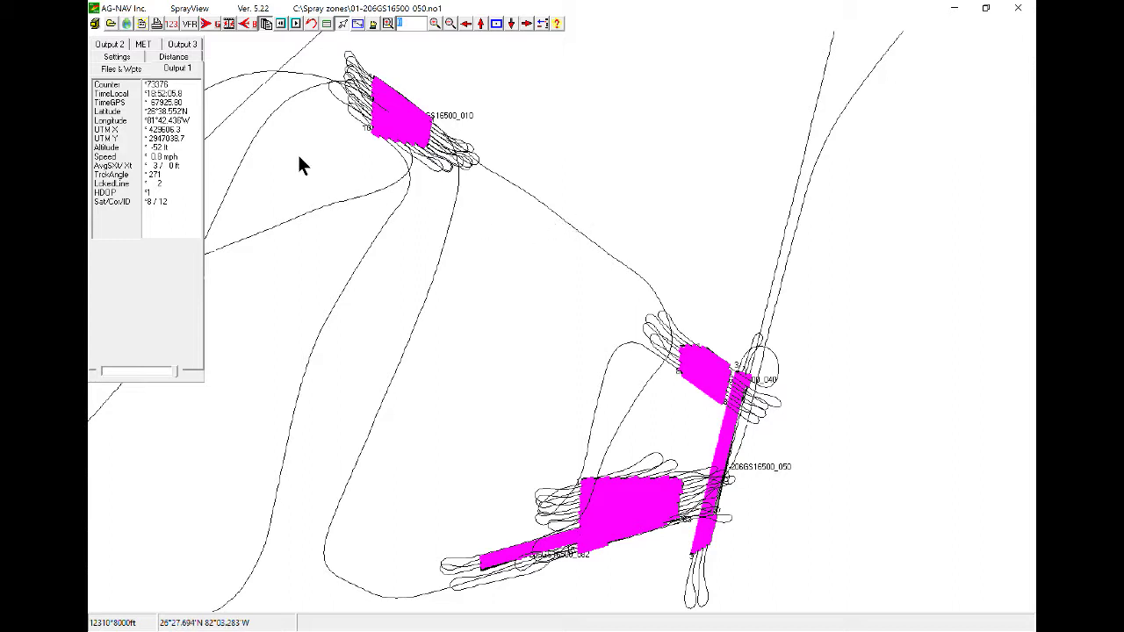
Download a Google satellite map of the Sanibel spray area, then close its window.
{"action": "left_click", "coordinate": [126, 25]}
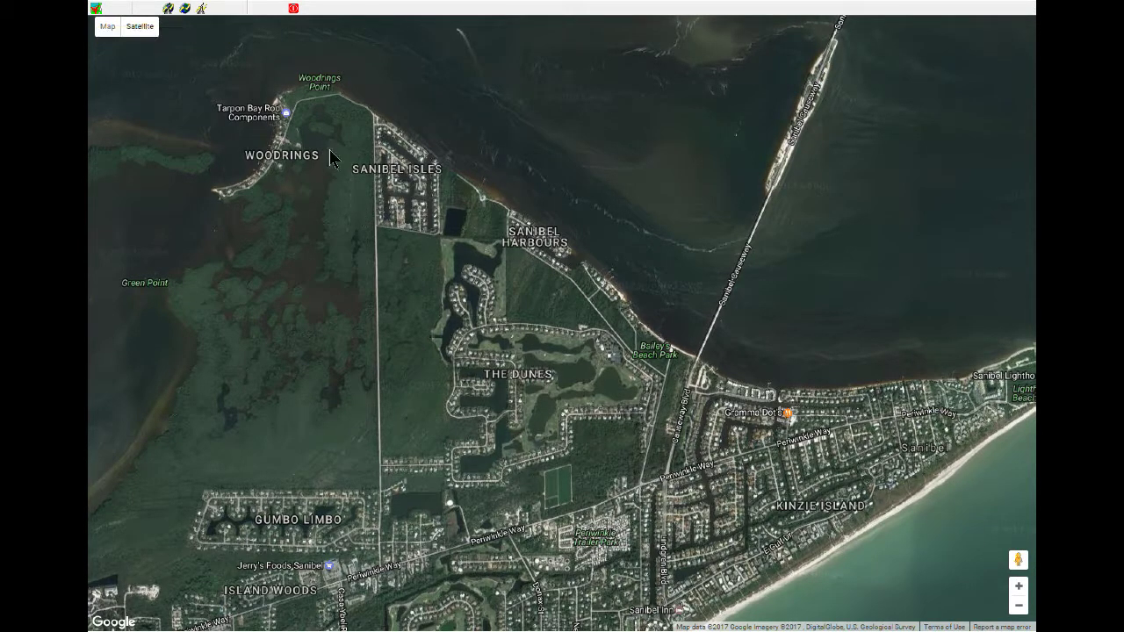
{"action": "left_click", "coordinate": [295, 9]}
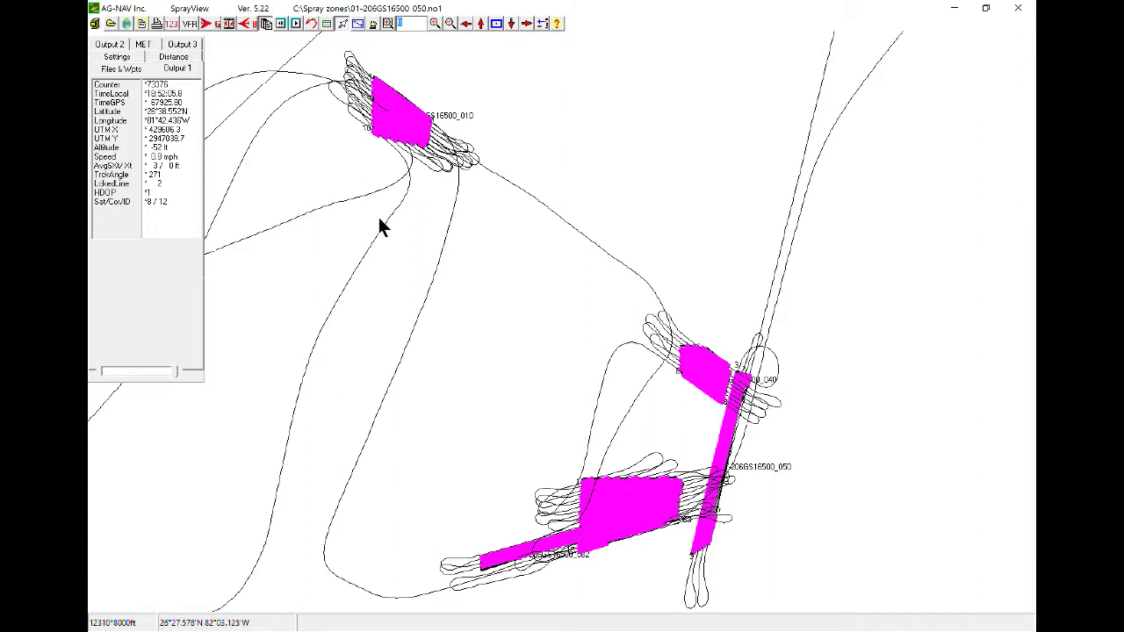
Add the 01-206GS16500_050 satellite image as the background map.
{"action": "left_click", "coordinate": [95, 25]}
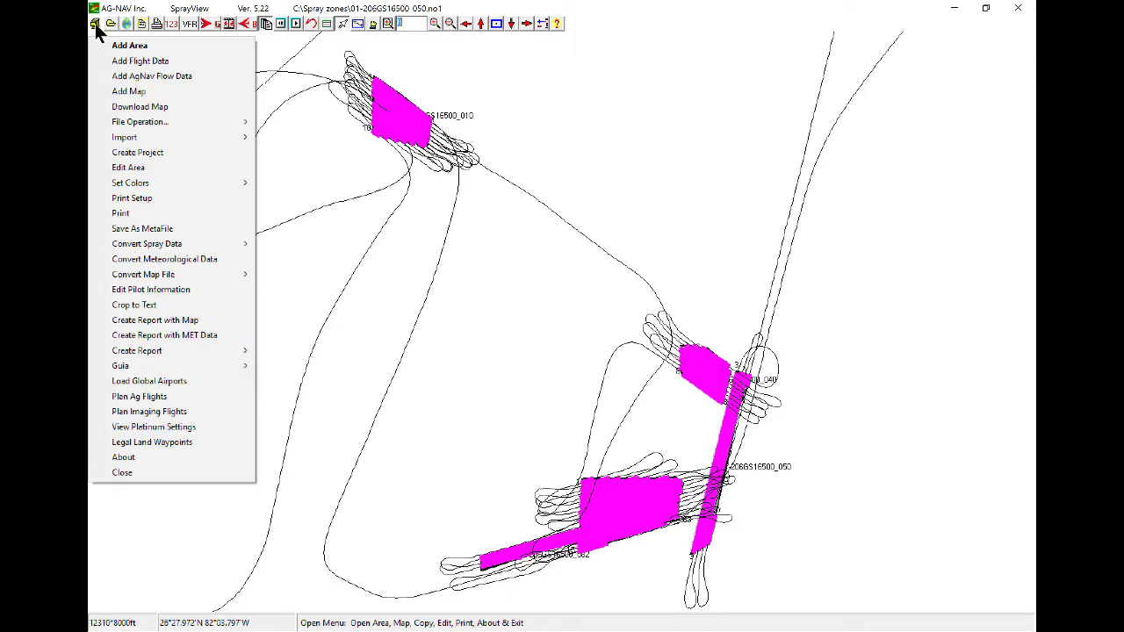
{"action": "left_click", "coordinate": [140, 91]}
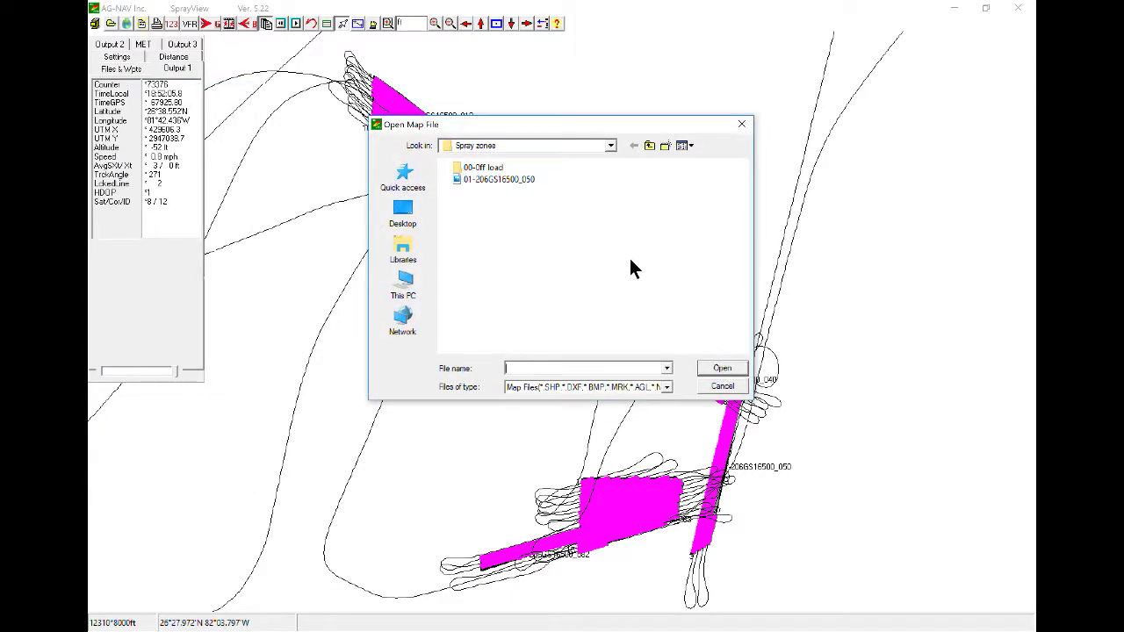
{"action": "double_click", "coordinate": [492, 178]}
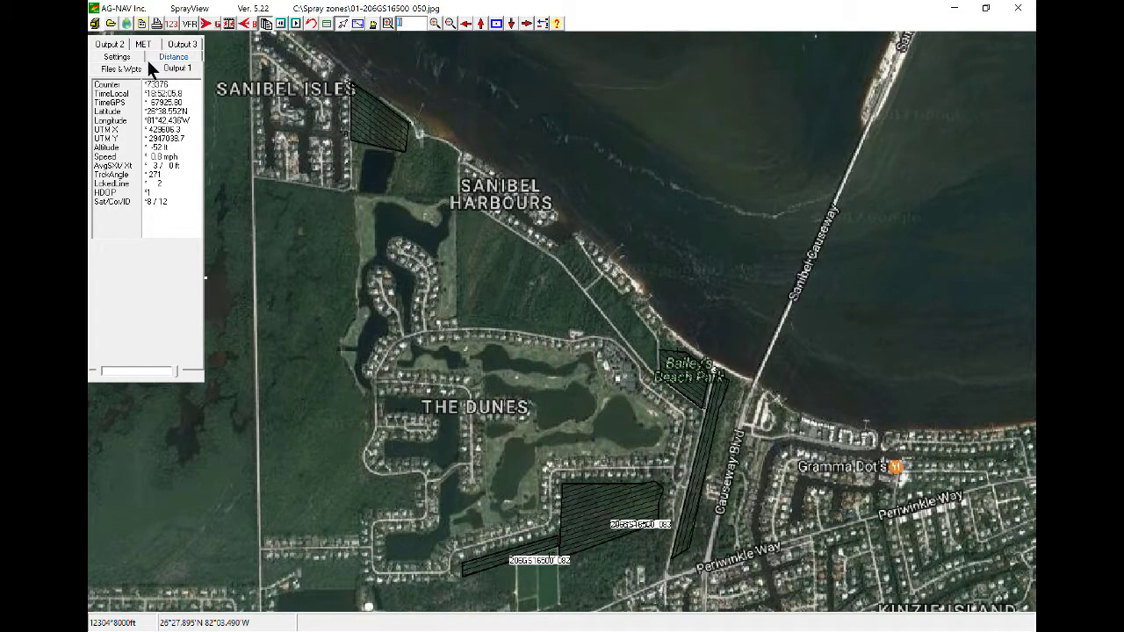
In the area and map colour settings, set the spray area colour to yellow.
{"action": "left_click", "coordinate": [96, 25]}
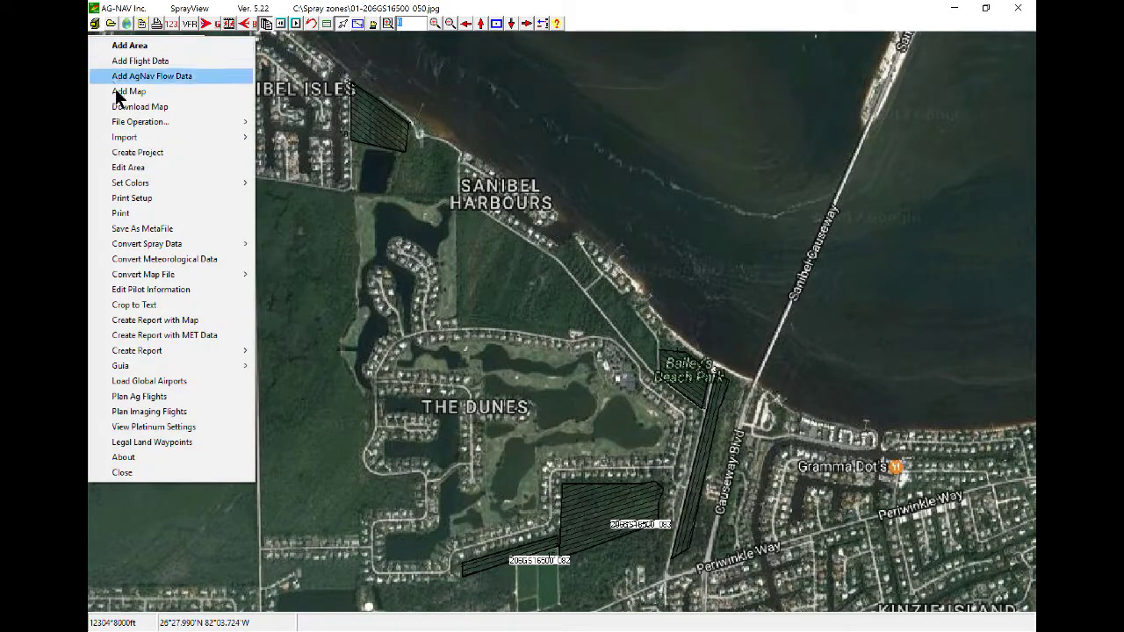
{"action": "mouse_move", "coordinate": [147, 184]}
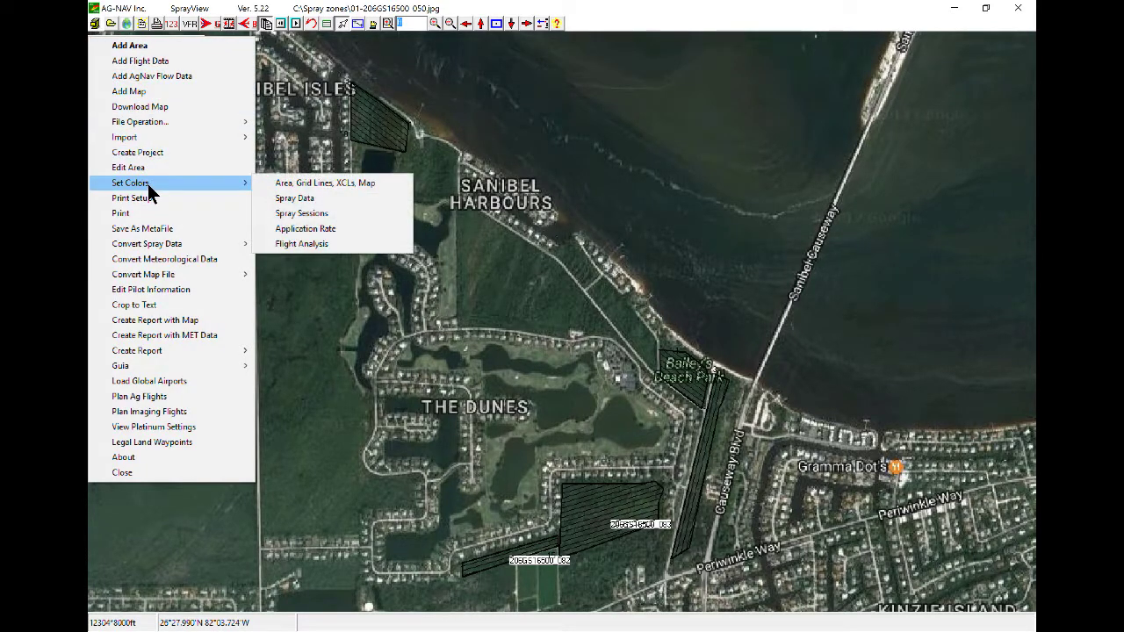
{"action": "left_click", "coordinate": [321, 184]}
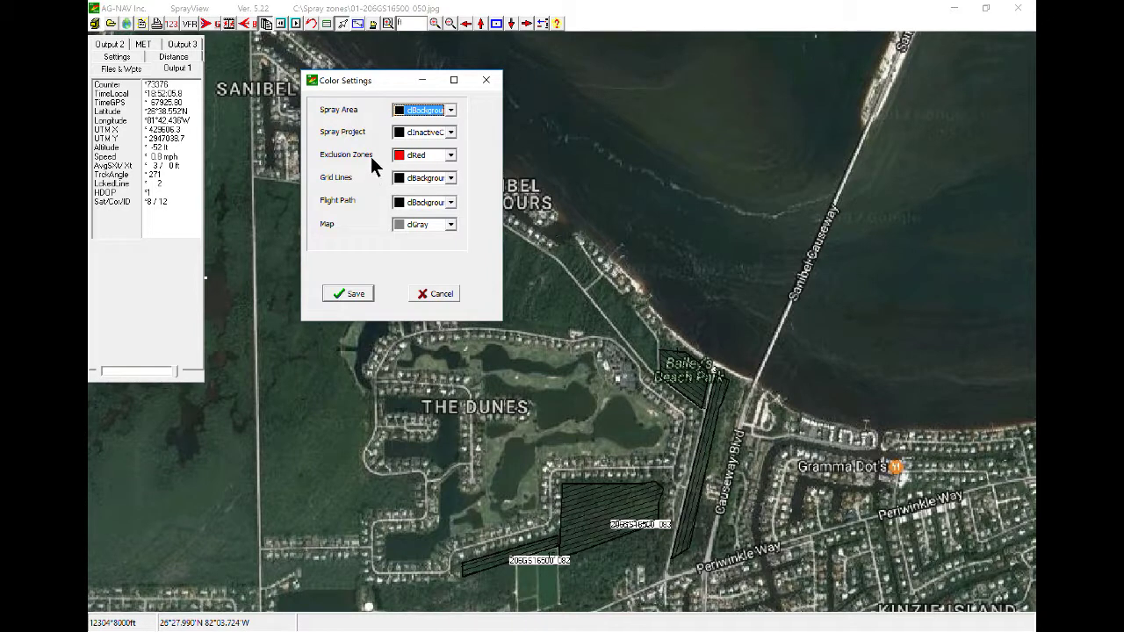
{"action": "left_click", "coordinate": [450, 110]}
{"action": "scroll", "coordinate": [430, 149], "scroll_direction": "up", "scroll_amount": 4}
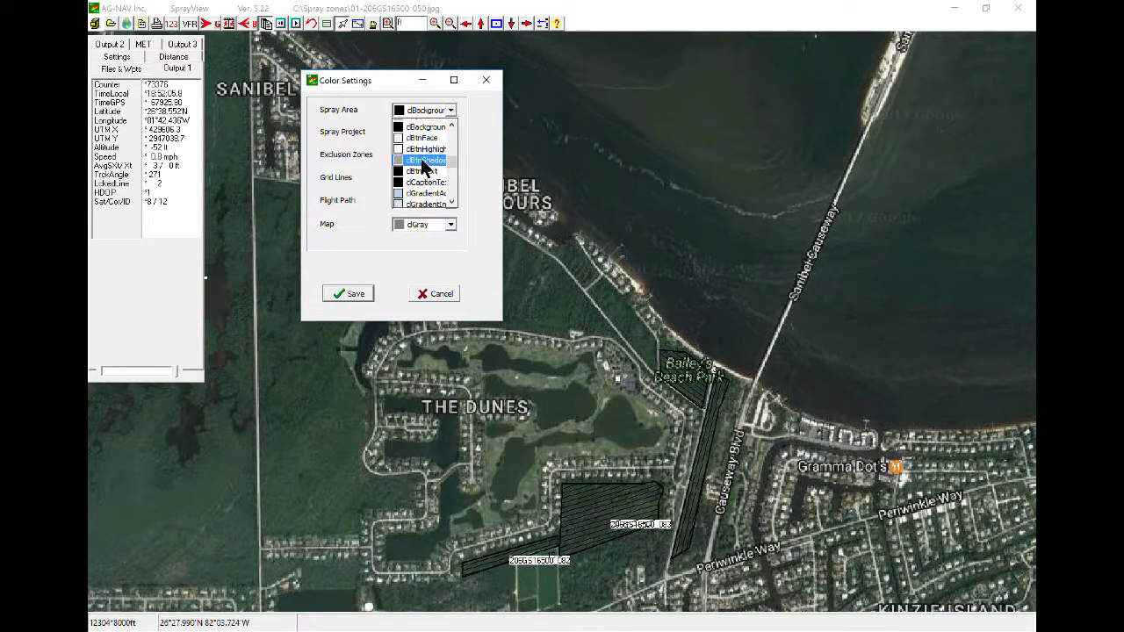
{"action": "scroll", "coordinate": [421, 156], "scroll_direction": "up", "scroll_amount": 1}
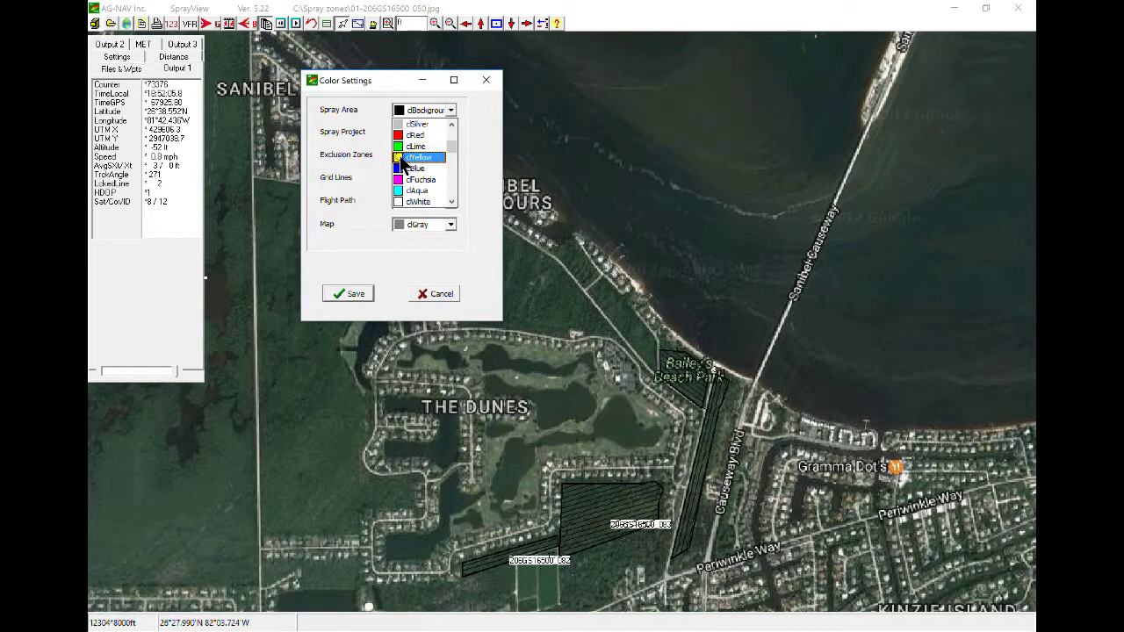
{"action": "left_click", "coordinate": [407, 155]}
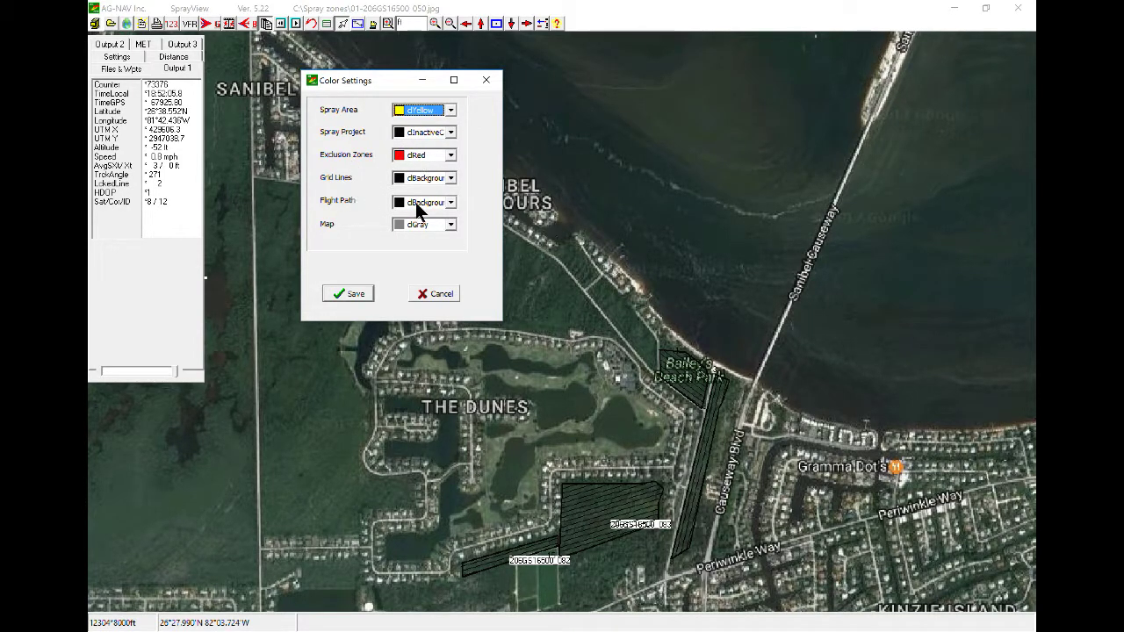
Set the flight path and grid line colours to cYellow and save the colour settings.
{"action": "left_click", "coordinate": [449, 202]}
{"action": "scroll", "coordinate": [425, 233], "scroll_direction": "up", "scroll_amount": 3}
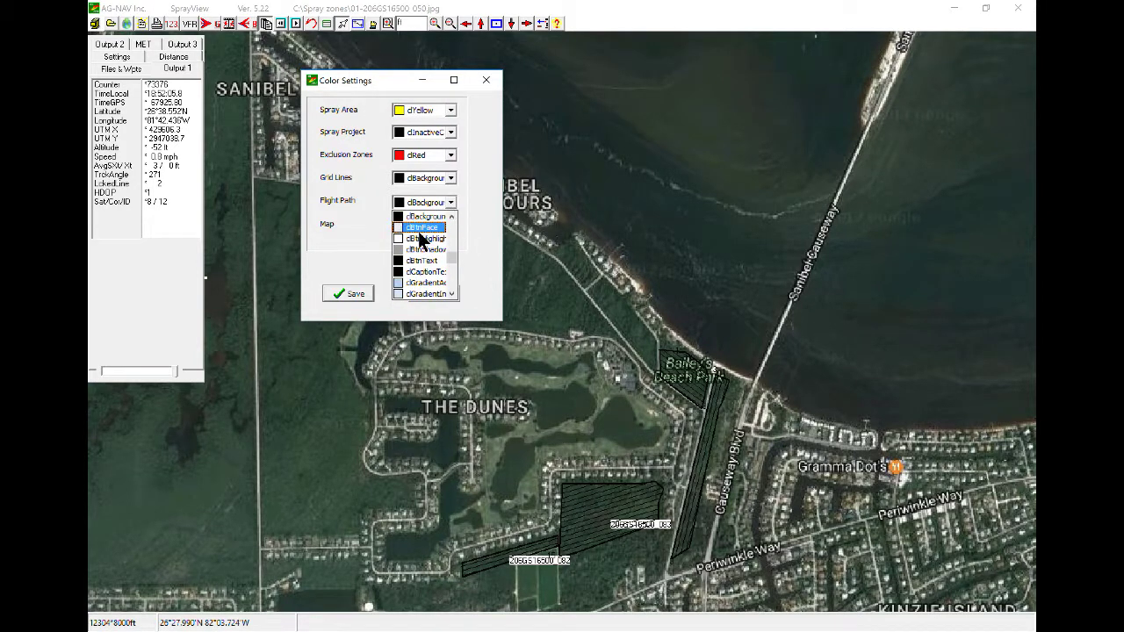
{"action": "scroll", "coordinate": [425, 233], "scroll_direction": "up", "scroll_amount": 3}
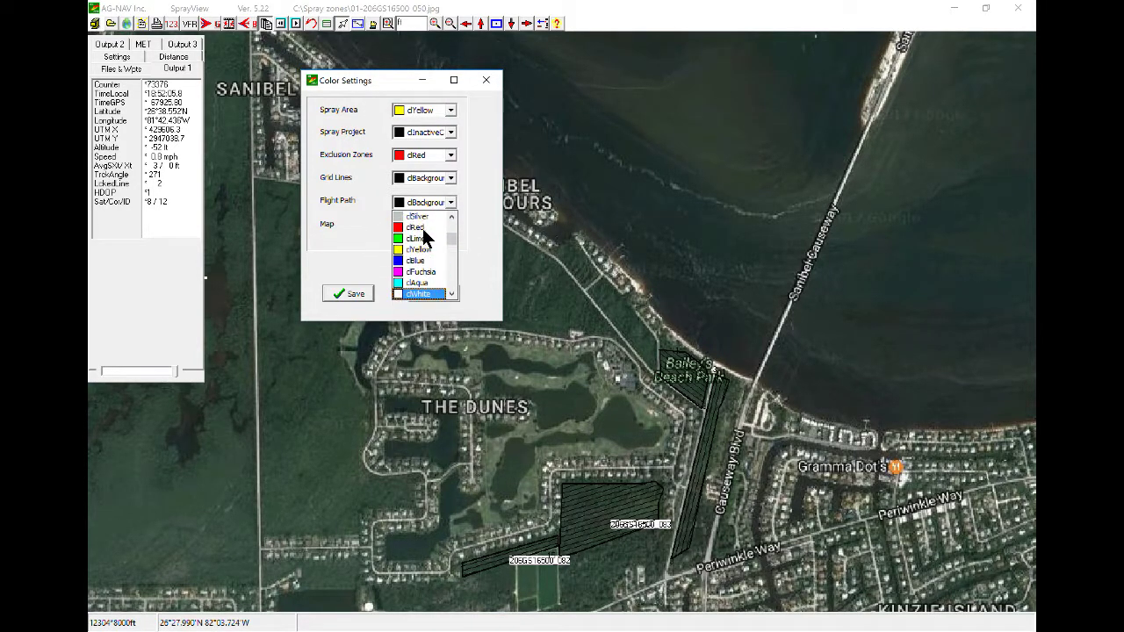
{"action": "left_click", "coordinate": [418, 250]}
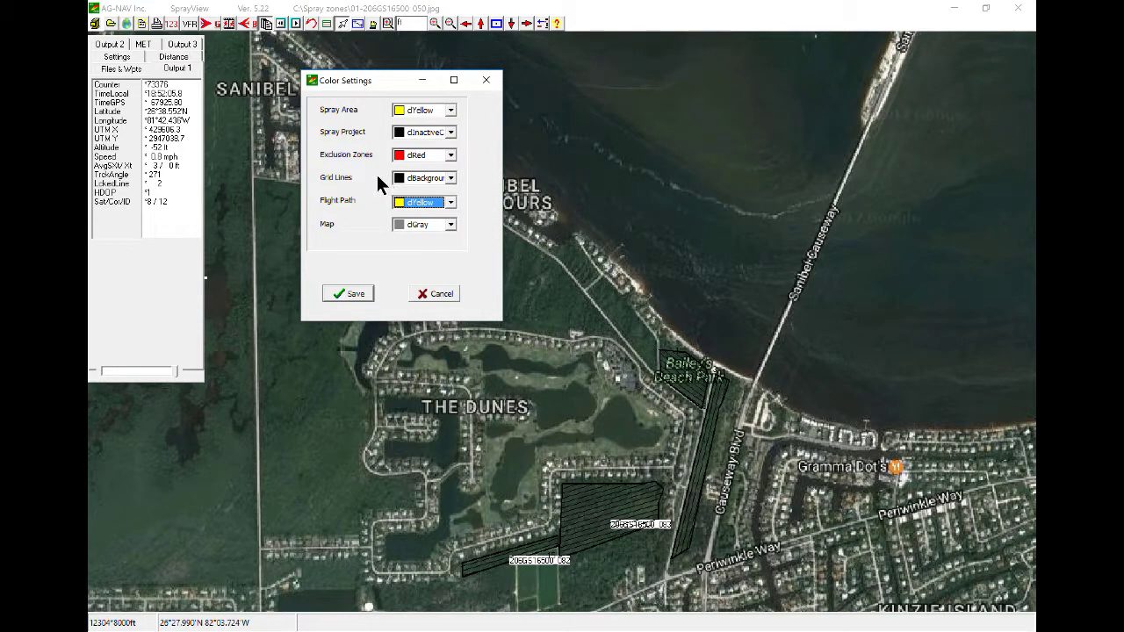
{"action": "left_click", "coordinate": [452, 179]}
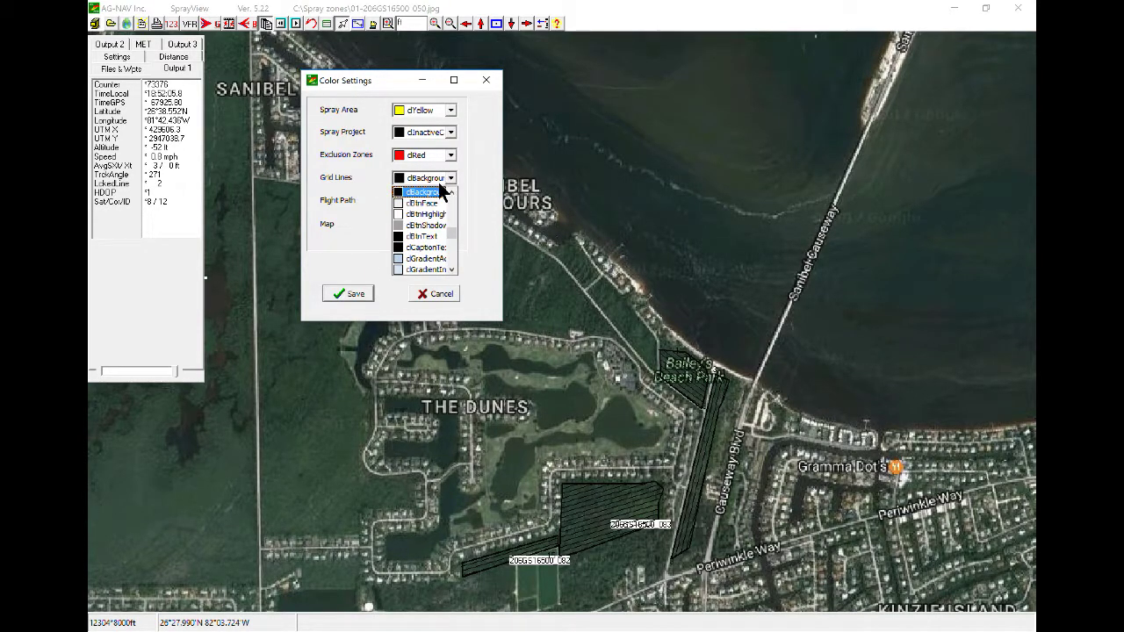
{"action": "scroll", "coordinate": [428, 211], "scroll_direction": "up", "scroll_amount": 6}
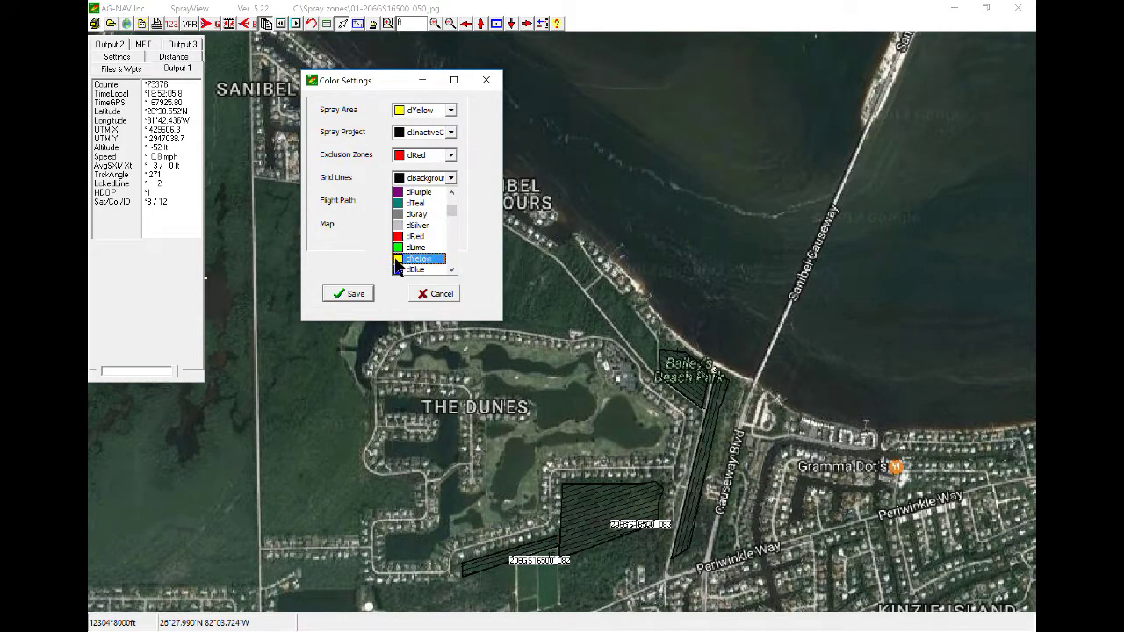
{"action": "left_click", "coordinate": [418, 255]}
{"action": "left_click", "coordinate": [351, 294]}
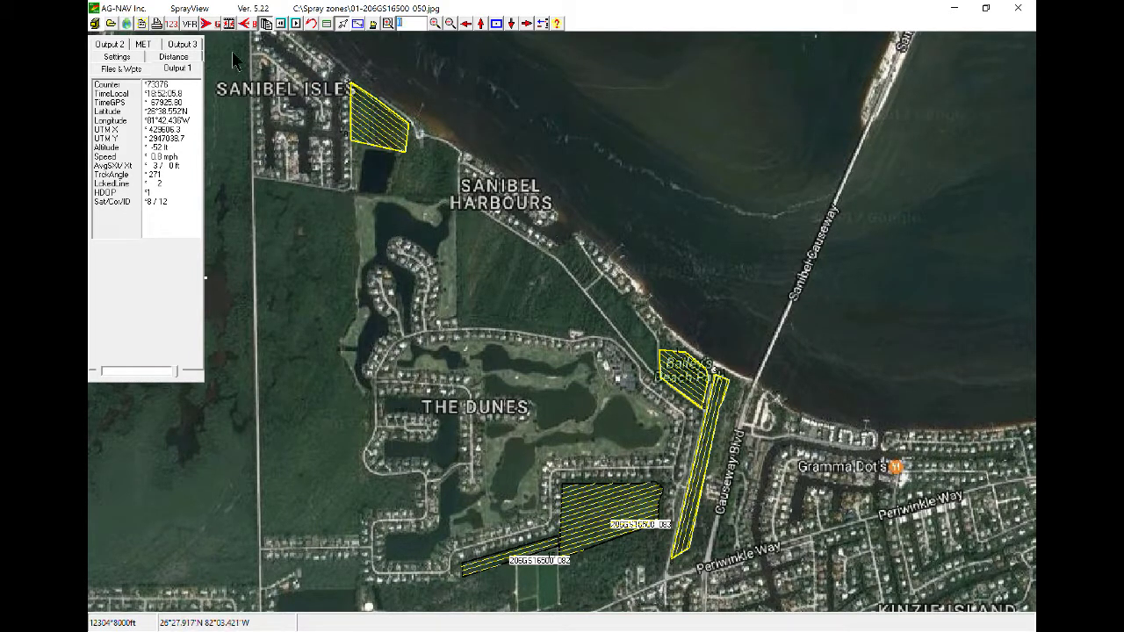
Play back the recorded flight data, then choose Create Report with Map from the main menu.
{"action": "left_click", "coordinate": [208, 24]}
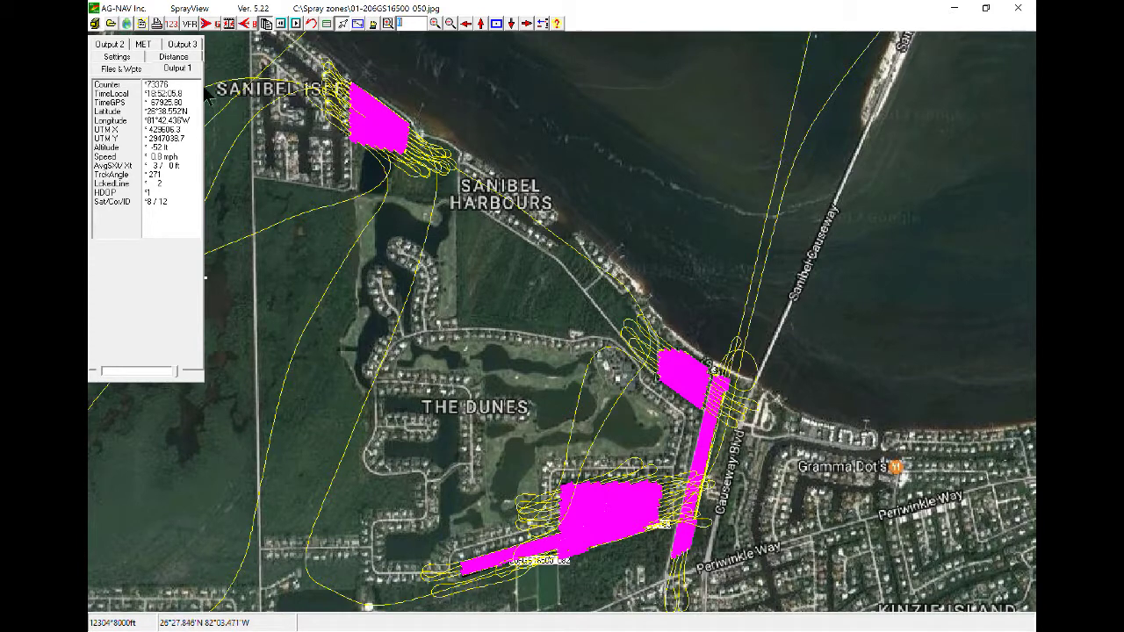
{"action": "left_click", "coordinate": [94, 24]}
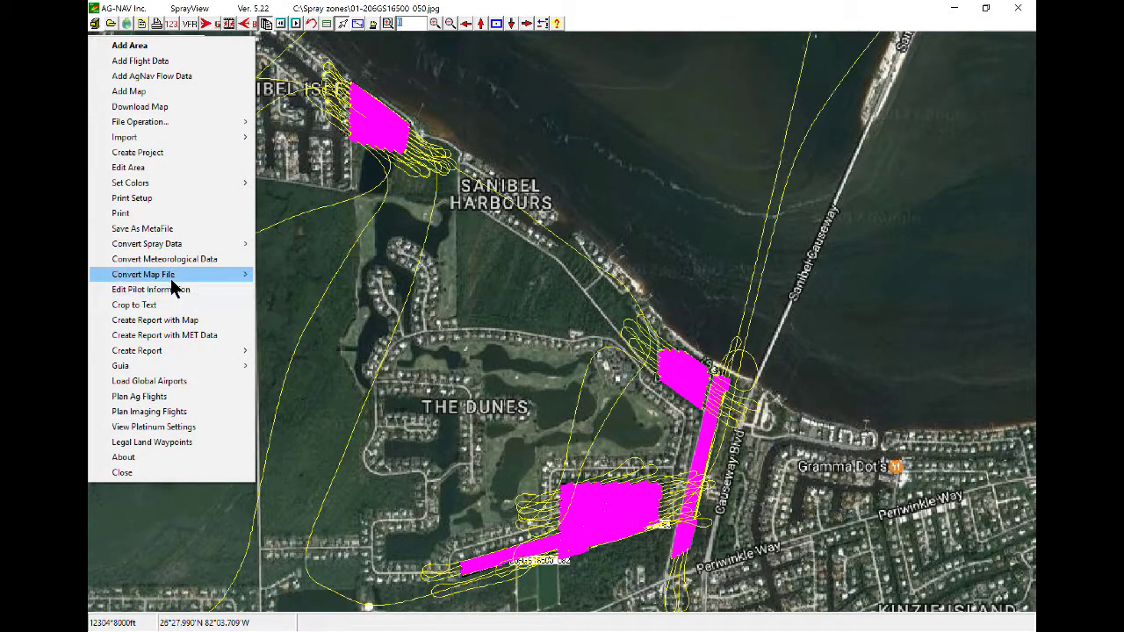
{"action": "mouse_move", "coordinate": [173, 278]}
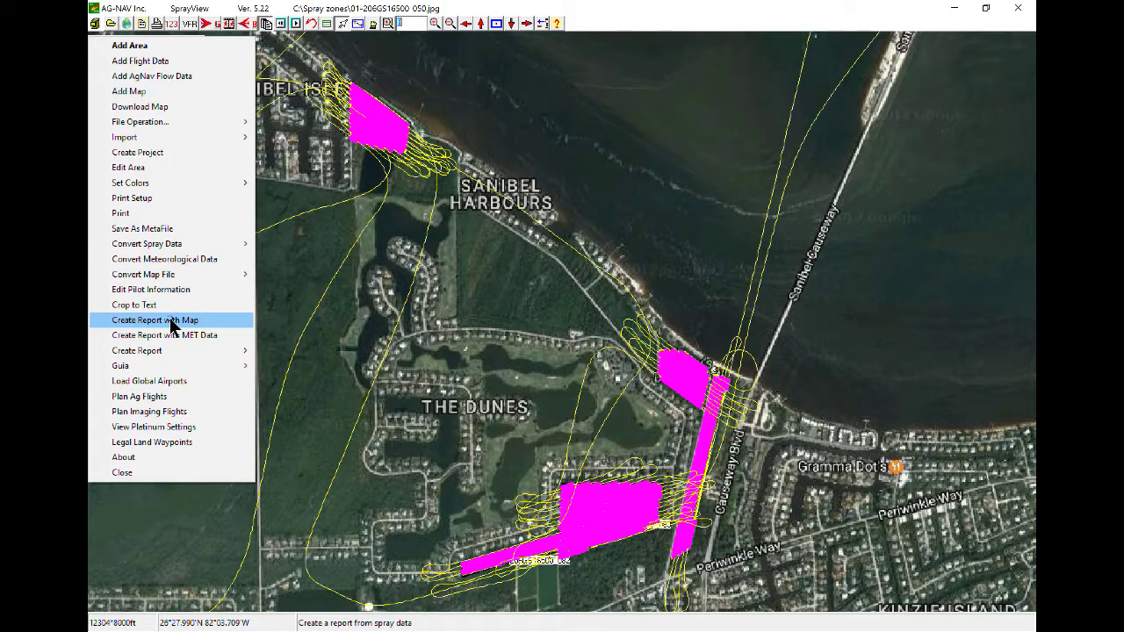
{"action": "left_click", "coordinate": [173, 322]}
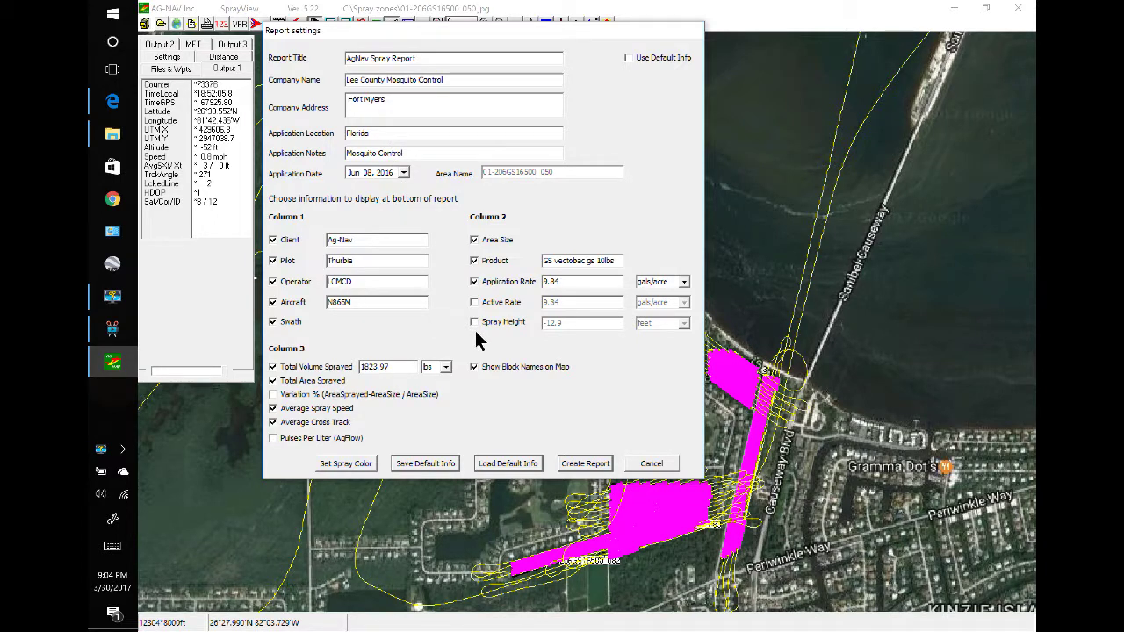
Generate the spray report and move its preview aside to reveal the main window.
{"action": "left_click", "coordinate": [584, 459]}
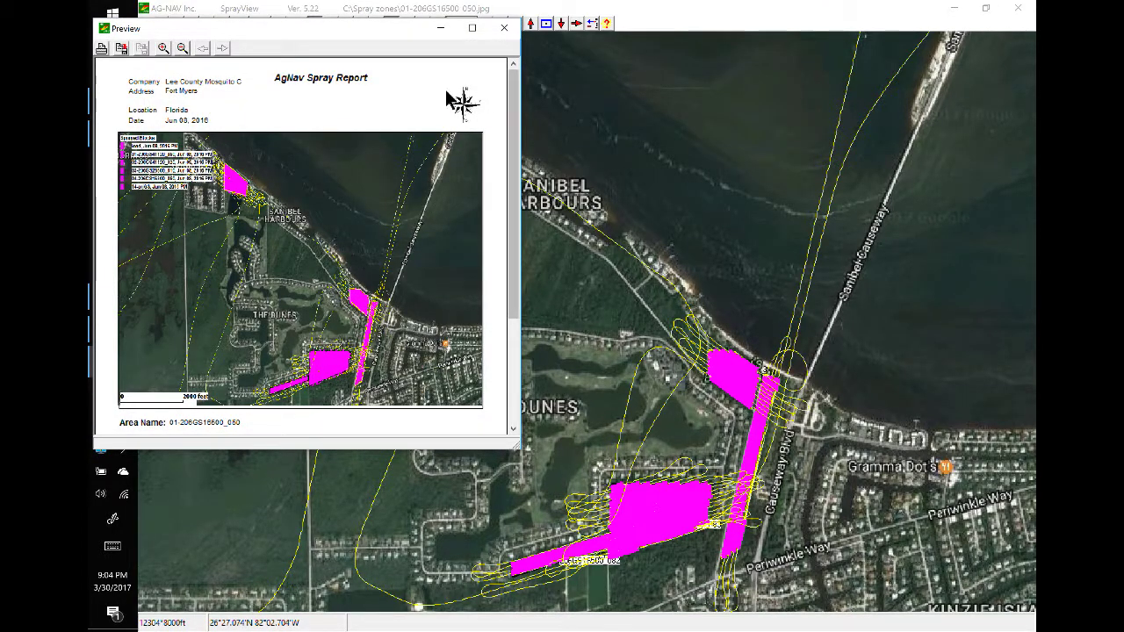
{"action": "left_click_drag", "start_coordinate": [345, 37], "coordinate": [612, 121]}
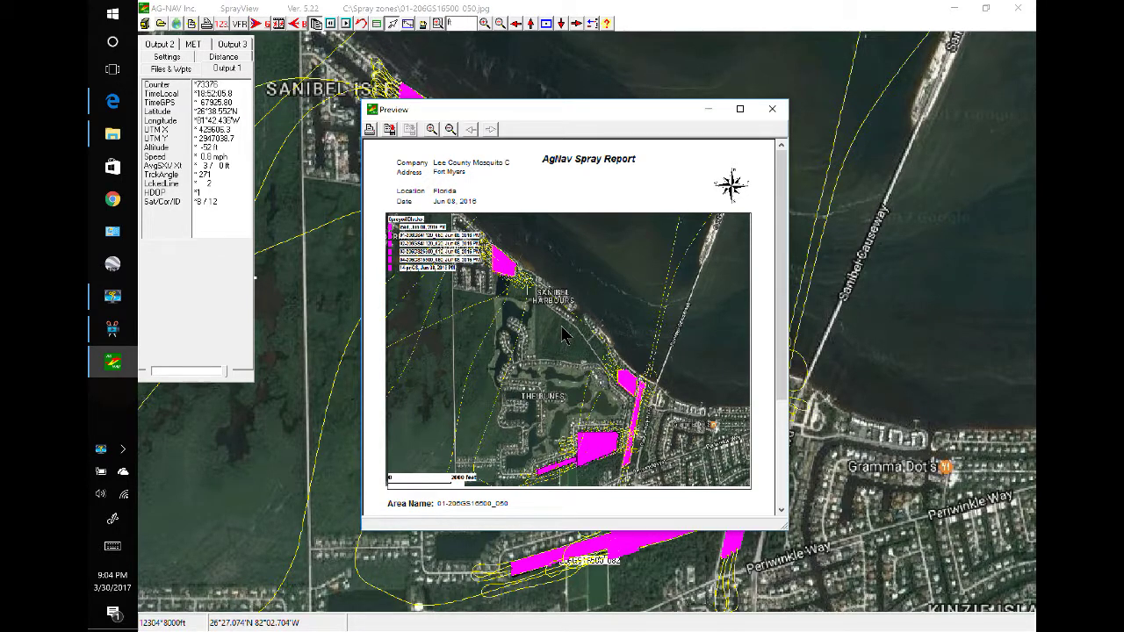
Save the report as the PDF 'SprayReport 2', typing ' 2' with the on-screen keyboard.
{"action": "left_click", "coordinate": [389, 130]}
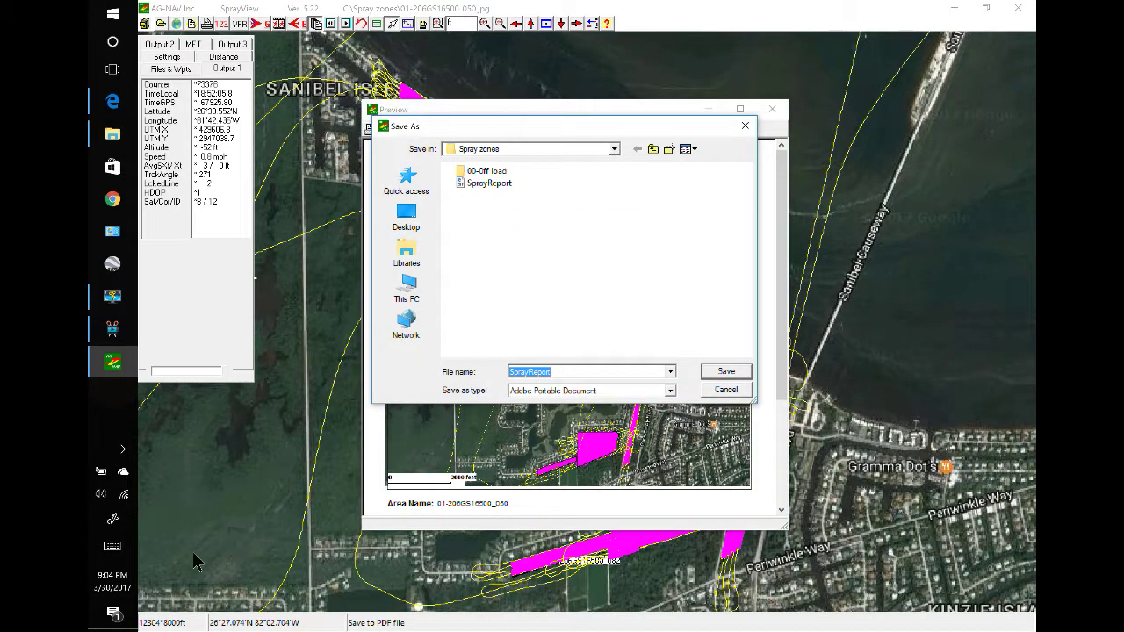
{"action": "left_click", "coordinate": [120, 555]}
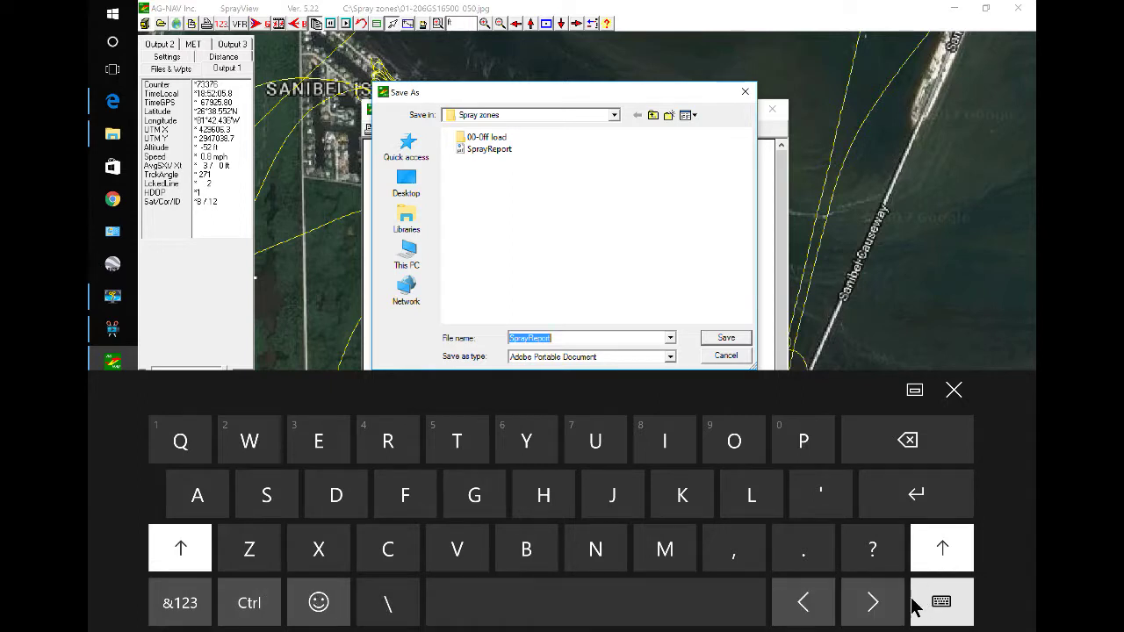
{"action": "left_click", "coordinate": [875, 603]}
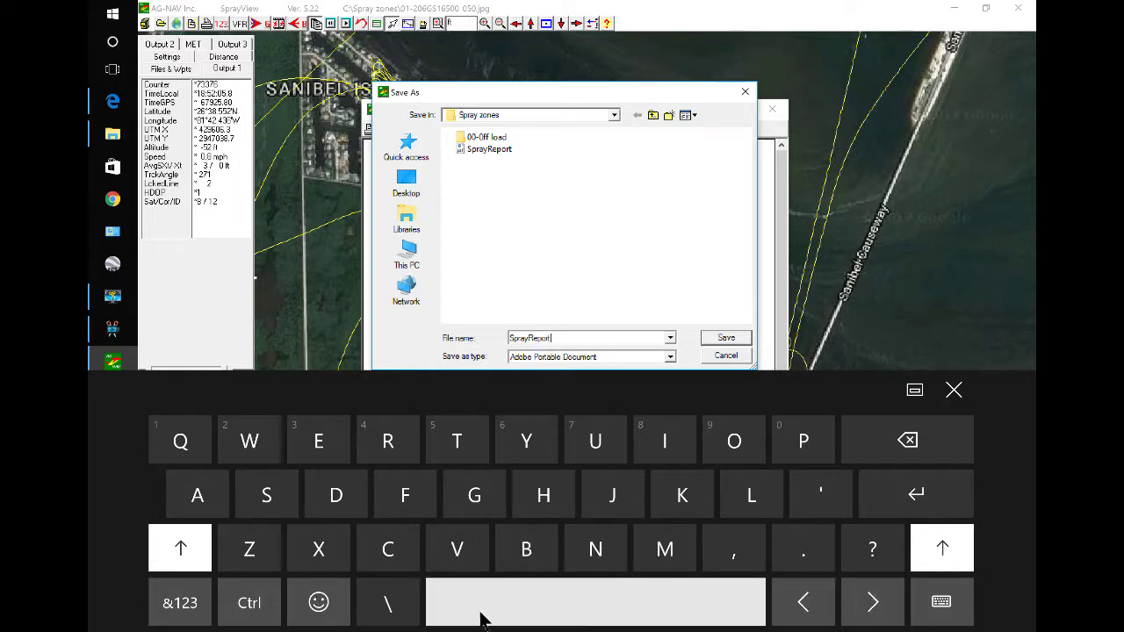
{"action": "left_click", "coordinate": [430, 589]}
{"action": "left_click", "coordinate": [197, 586]}
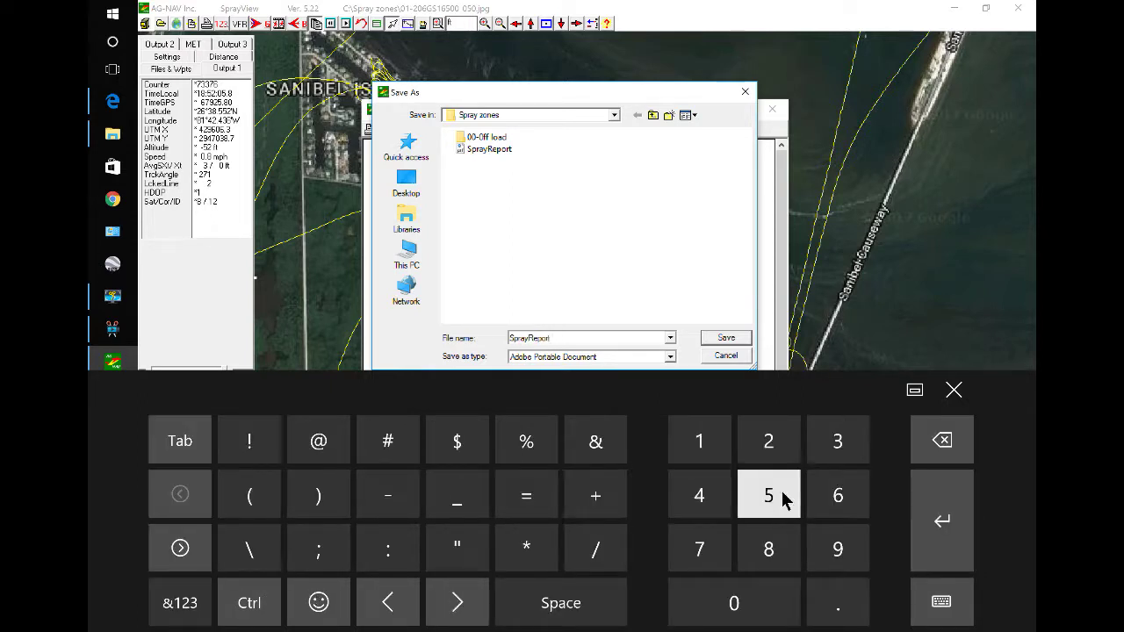
{"action": "left_click", "coordinate": [784, 455]}
{"action": "left_click", "coordinate": [954, 390]}
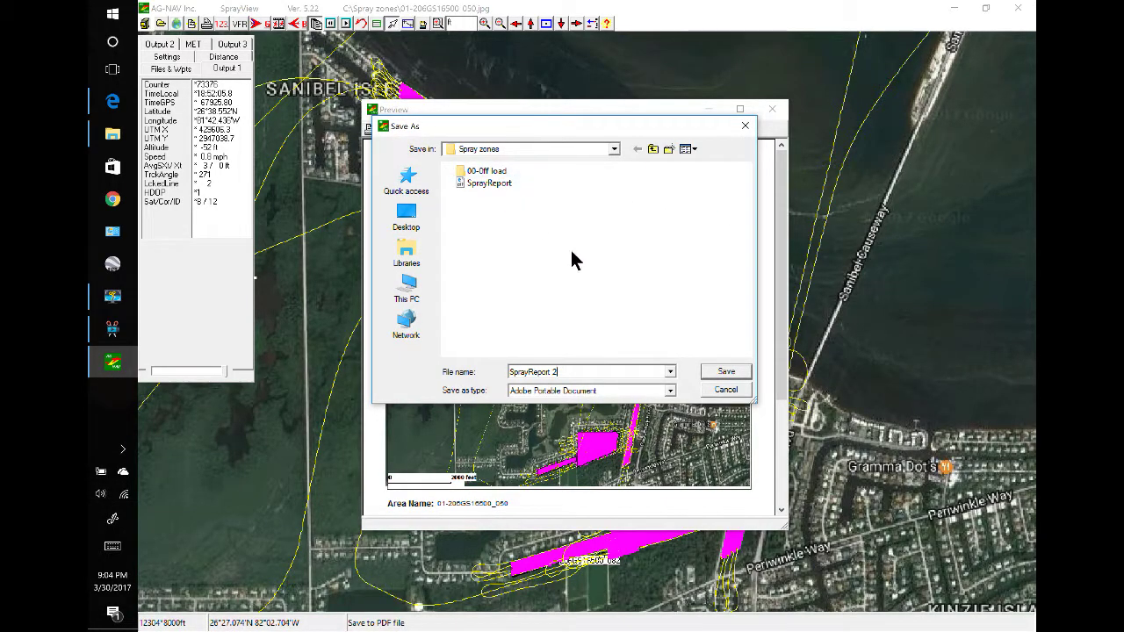
{"action": "left_click", "coordinate": [726, 372]}
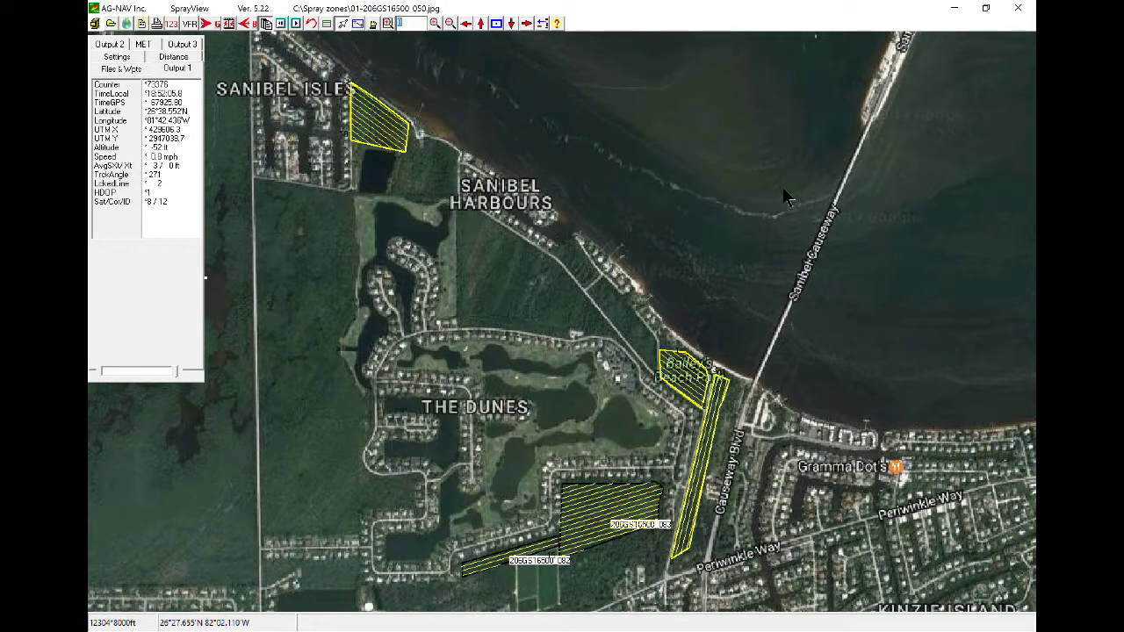
Minimize SprayView and select the SprayReport PDF in File Explorer's Spray zones folder.
{"action": "left_click", "coordinate": [956, 11]}
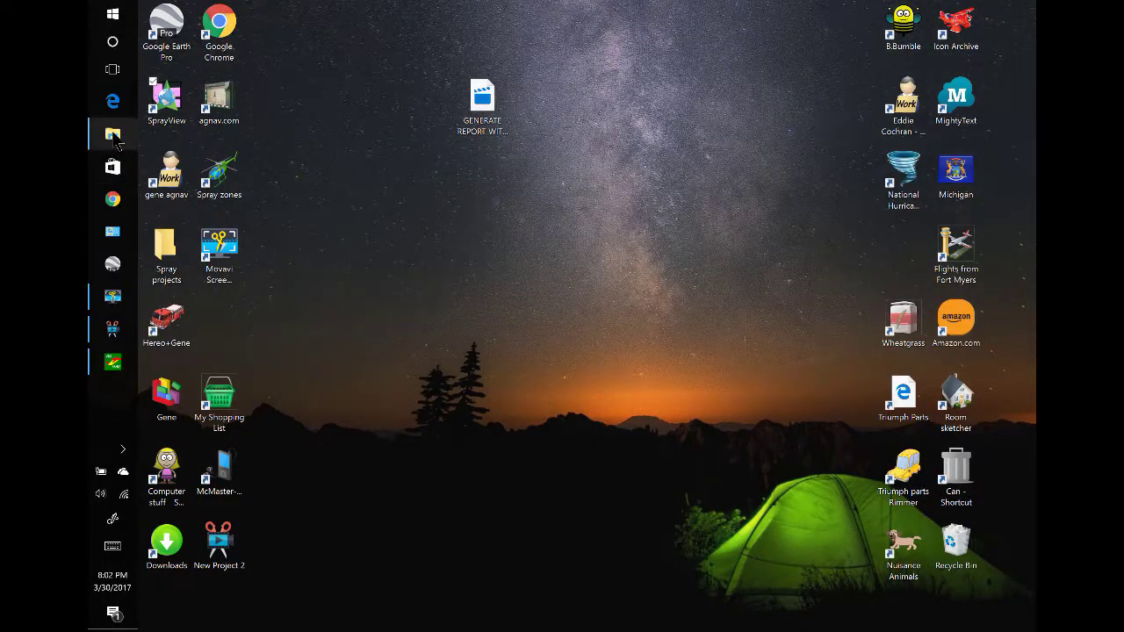
{"action": "left_click", "coordinate": [112, 134]}
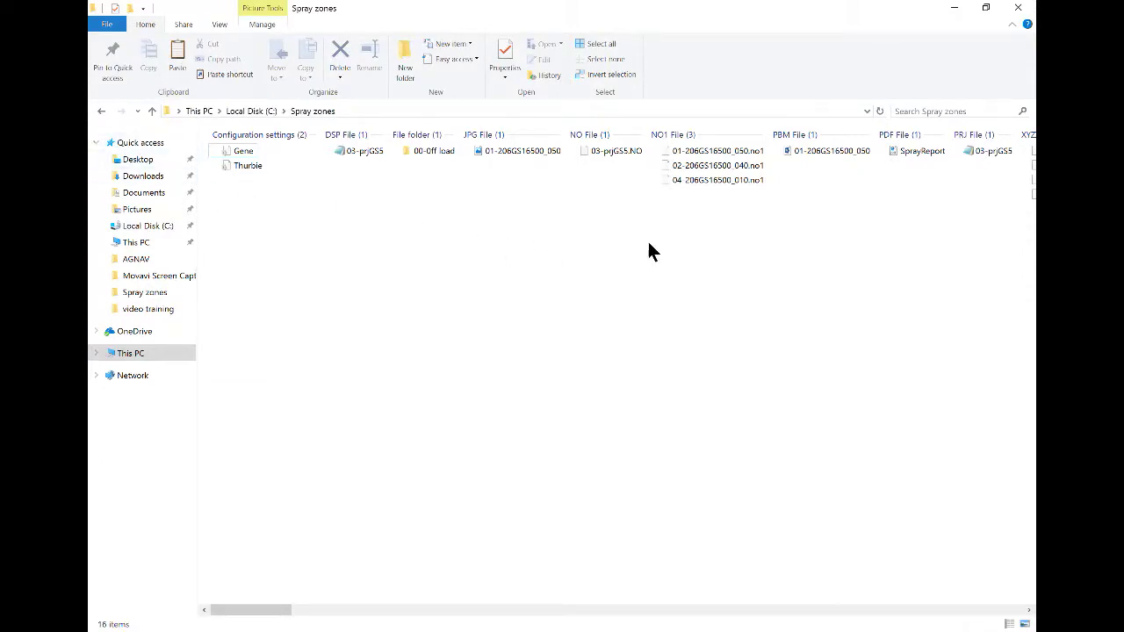
{"action": "left_click", "coordinate": [920, 156]}
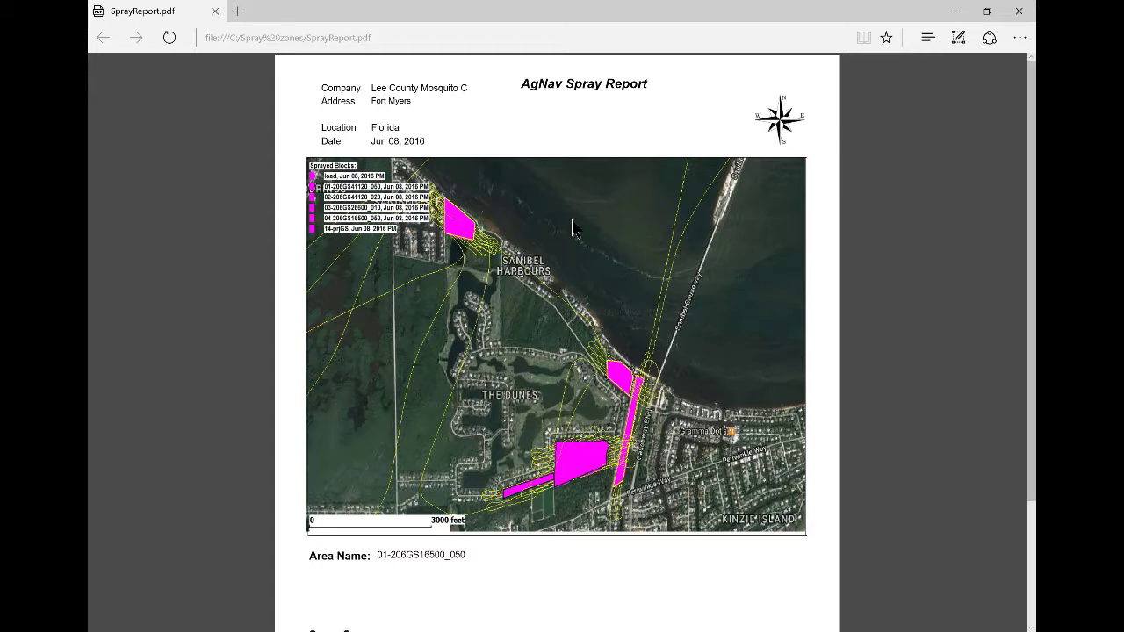
Scroll the SprayReport PDF down to the Spray Summary and back up to the map.
{"action": "scroll", "coordinate": [573, 227], "scroll_direction": "down", "scroll_amount": 2}
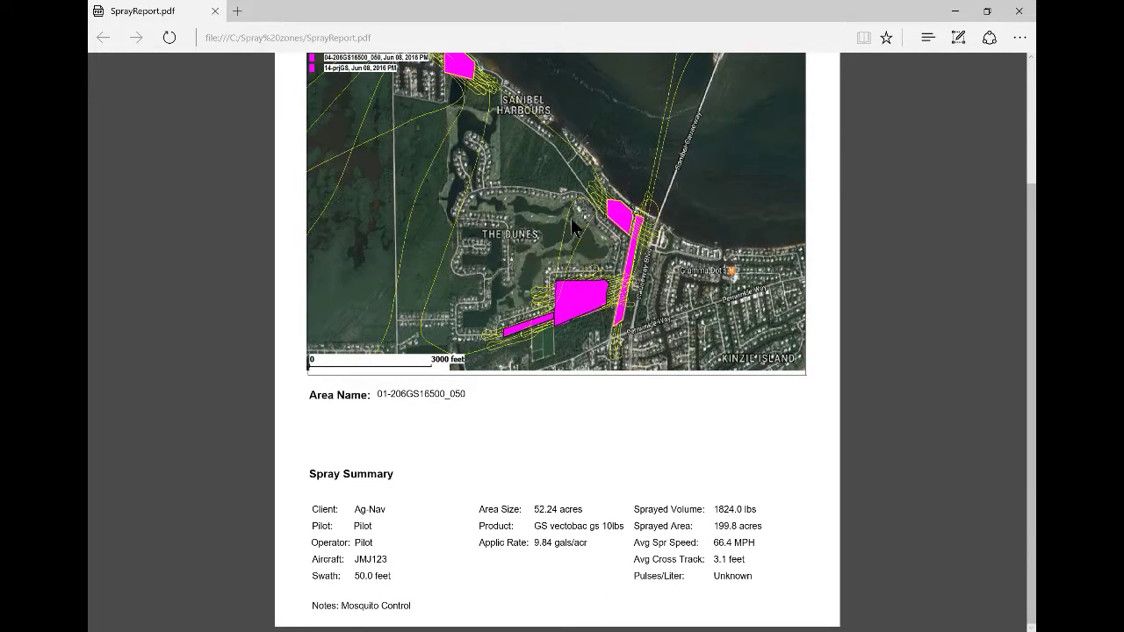
{"action": "scroll", "coordinate": [573, 228], "scroll_direction": "up", "scroll_amount": 2}
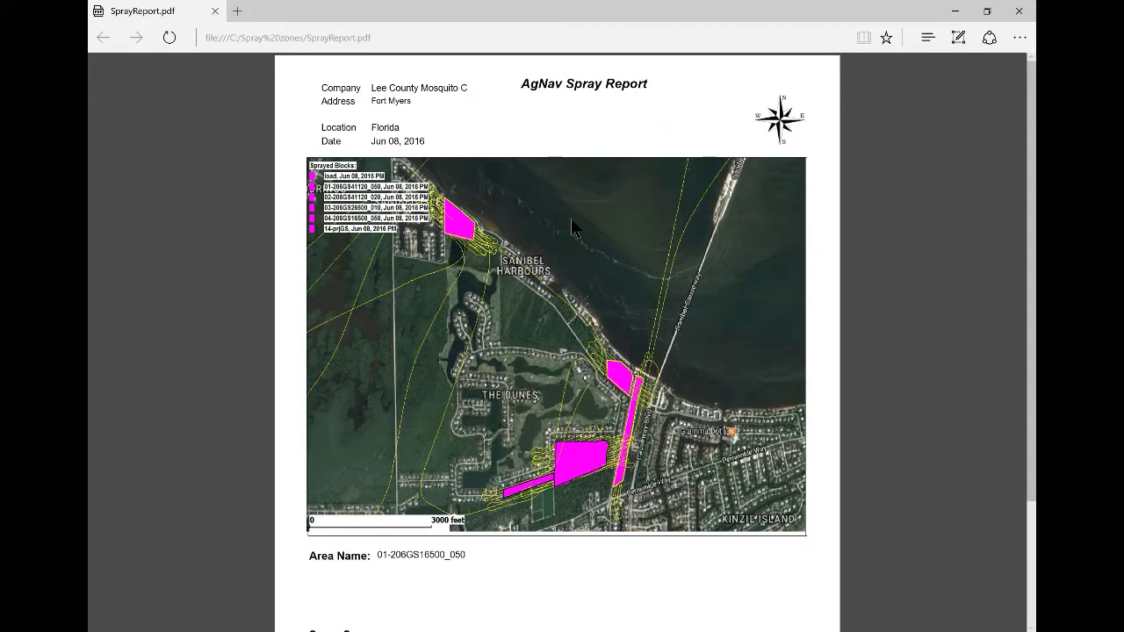